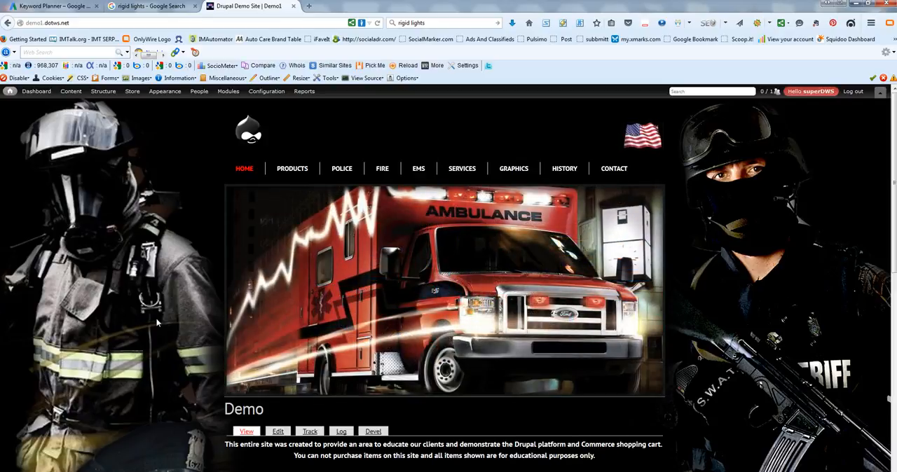
Step: Open the demo site's product catalogue, filter it by the Rigid Industries brand, and inspect the filtered page's URL path
left_click(292, 170)
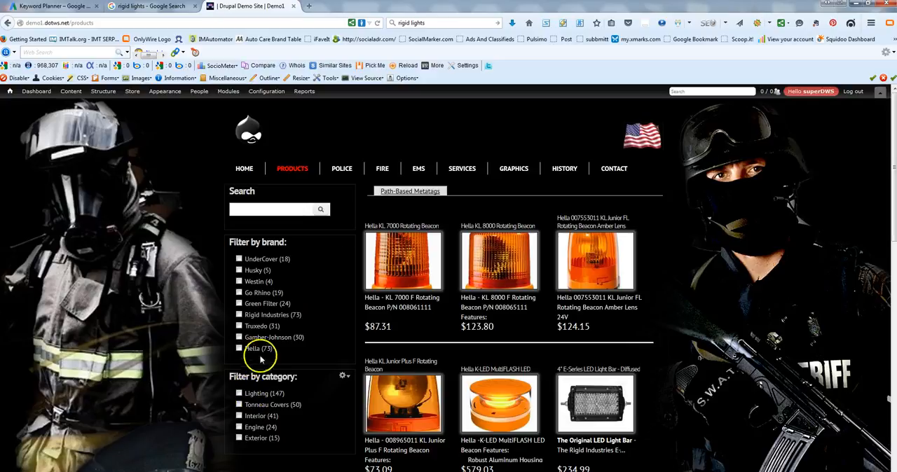
left_click(265, 317)
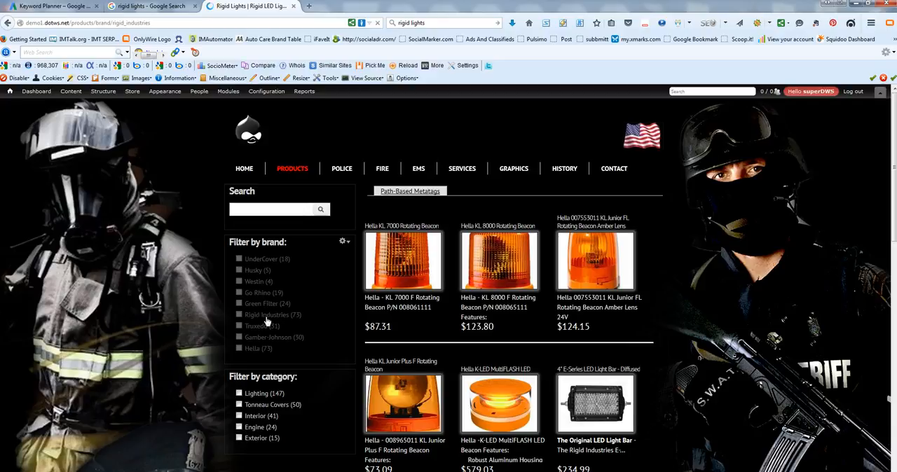
left_click(267, 317)
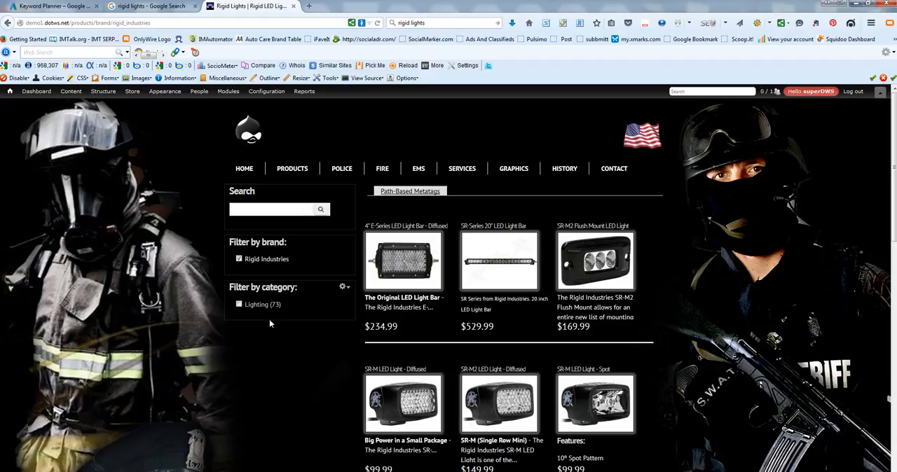
left_click(265, 308)
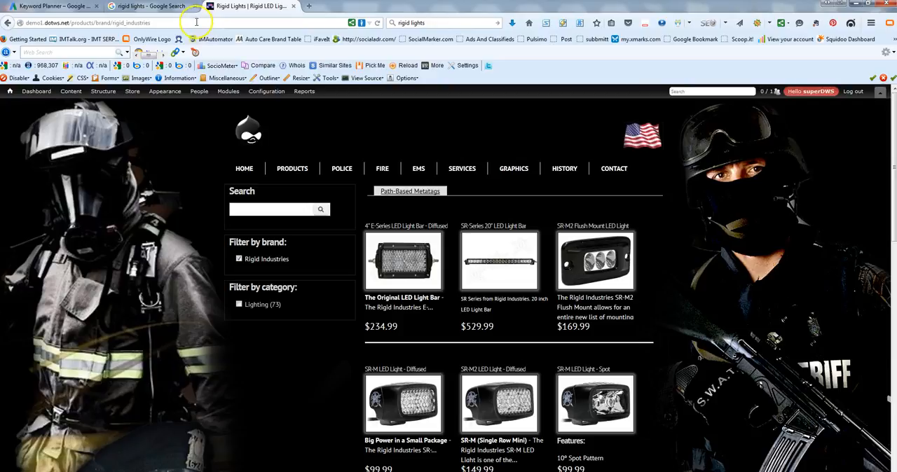
left_click_drag(184, 24, 80, 22)
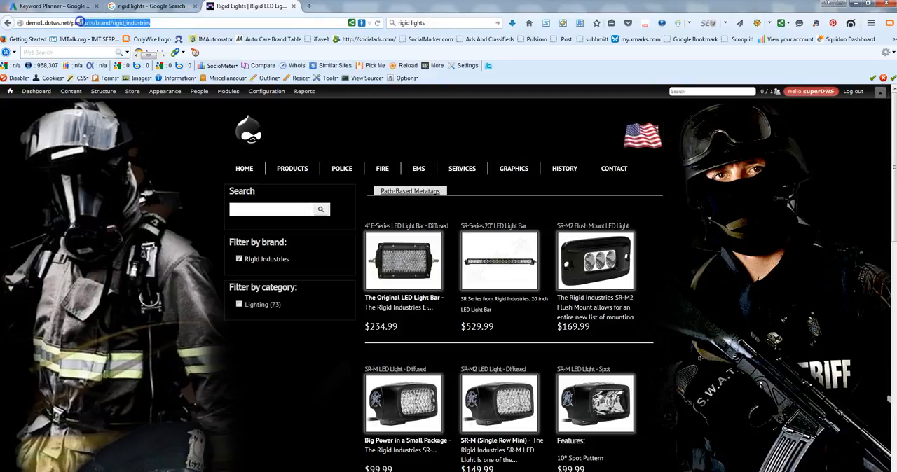
left_click(207, 132)
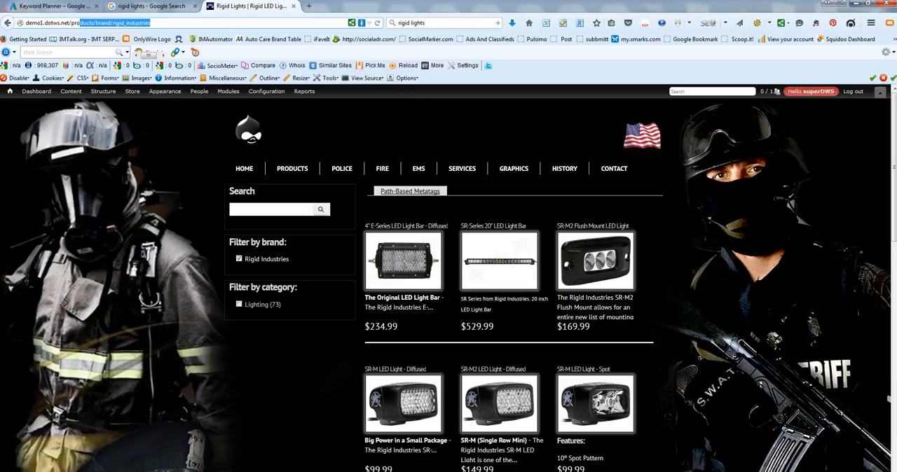
Step: Switch to the Excel workbook of site keywords, review the keyword list with its search volumes, and send the window to monitor 2
key("alt+Tab")
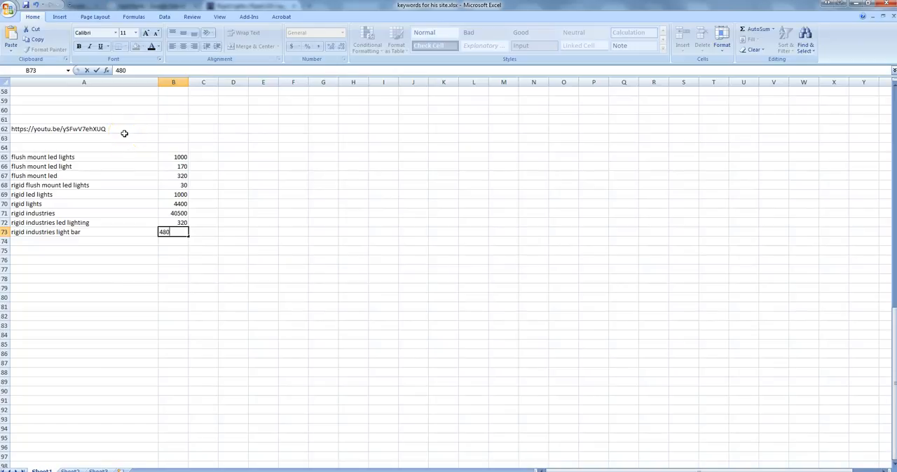
left_click(114, 241)
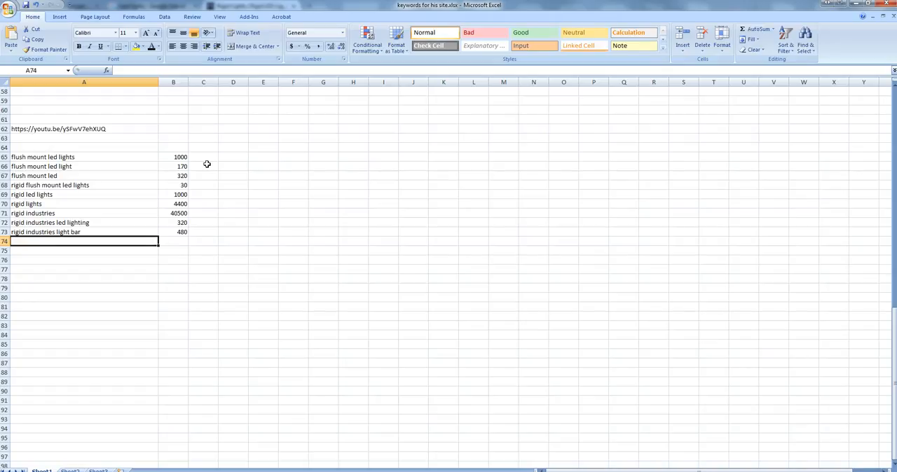
left_click(112, 184)
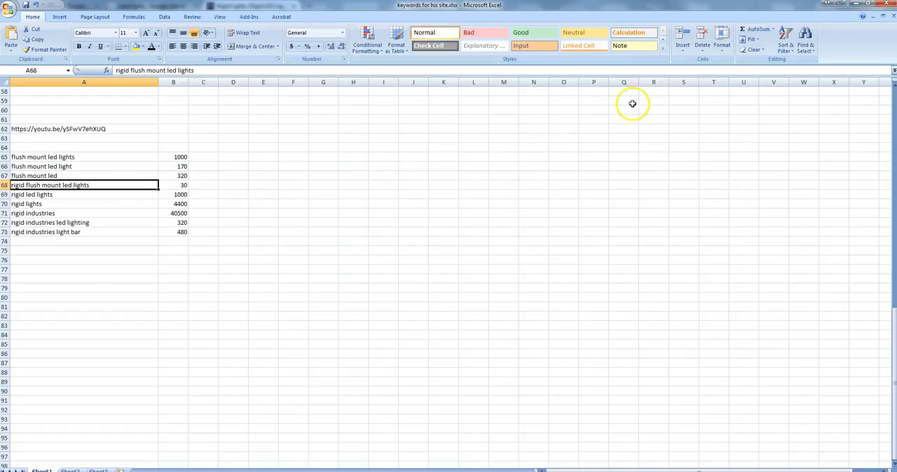
left_click(841, 5)
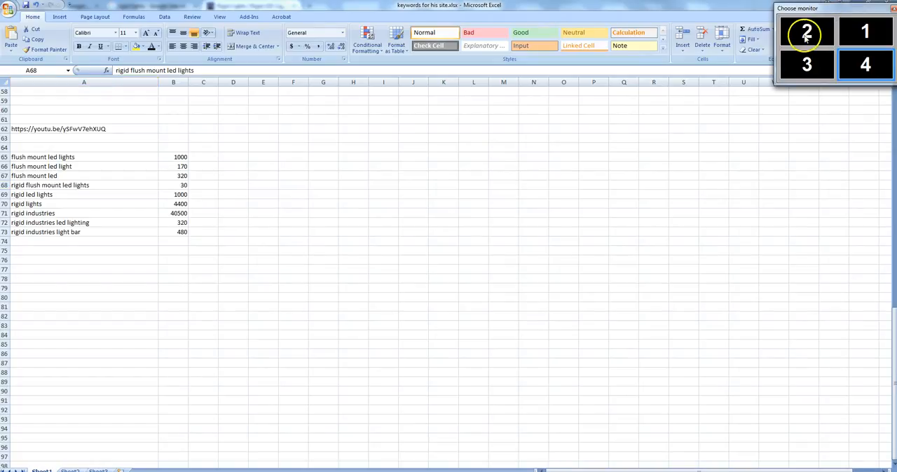
left_click(801, 31)
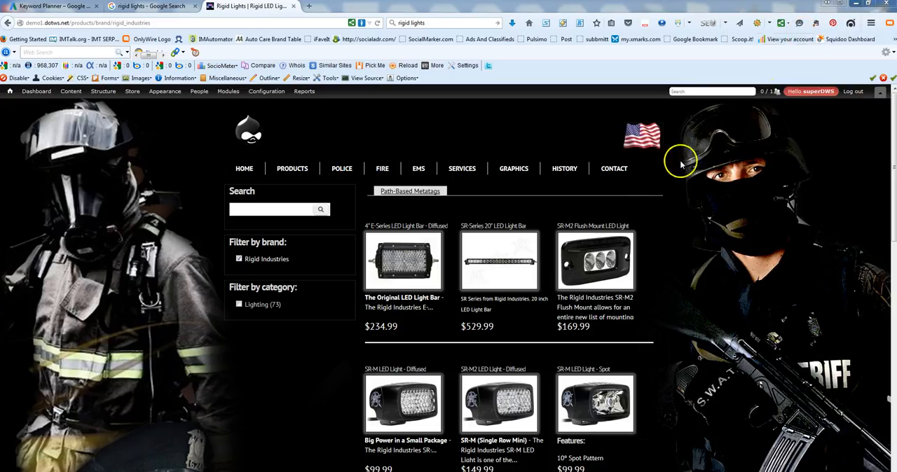
Step: Open the path-based metatags for the Rigid Industries brand page and correct the meta keywords to "rigid lights, rigid led lights"
left_click(418, 191)
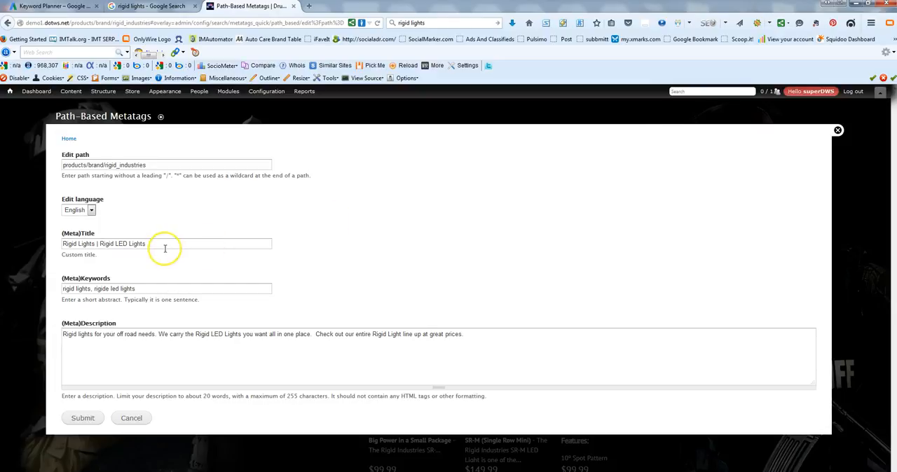
left_click_drag(164, 246, 60, 247)
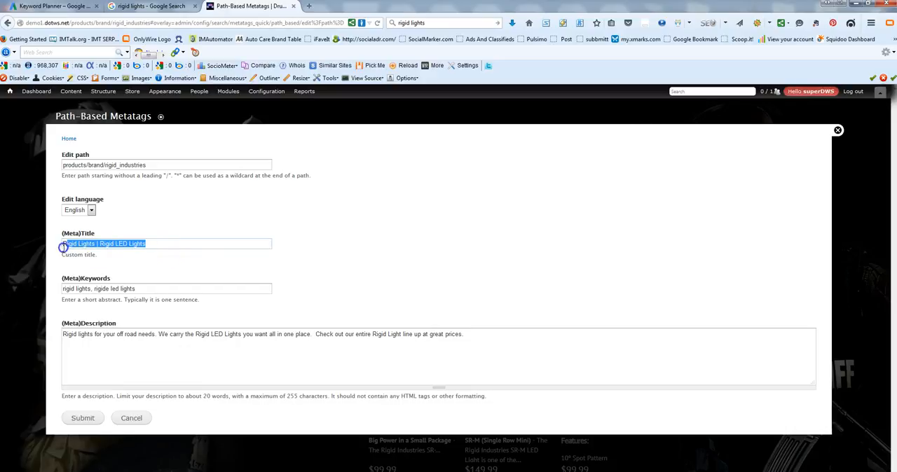
left_click(145, 289)
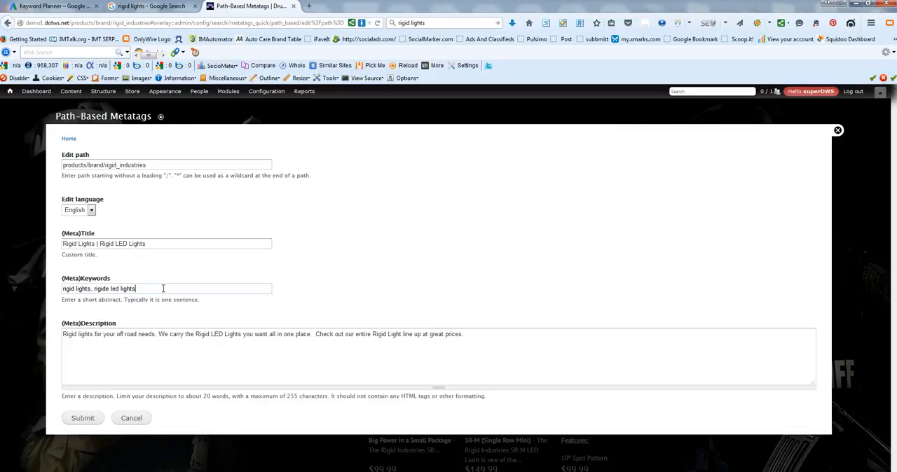
left_click(106, 290)
key("BackSpace")
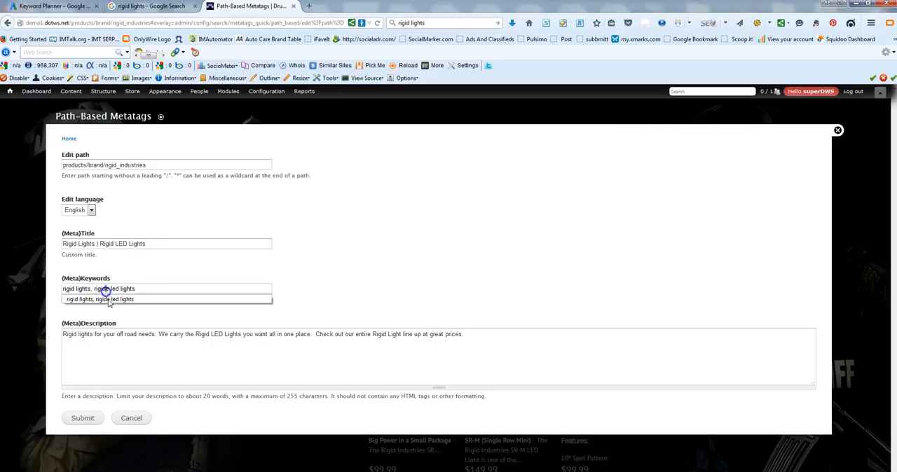
left_click(109, 301)
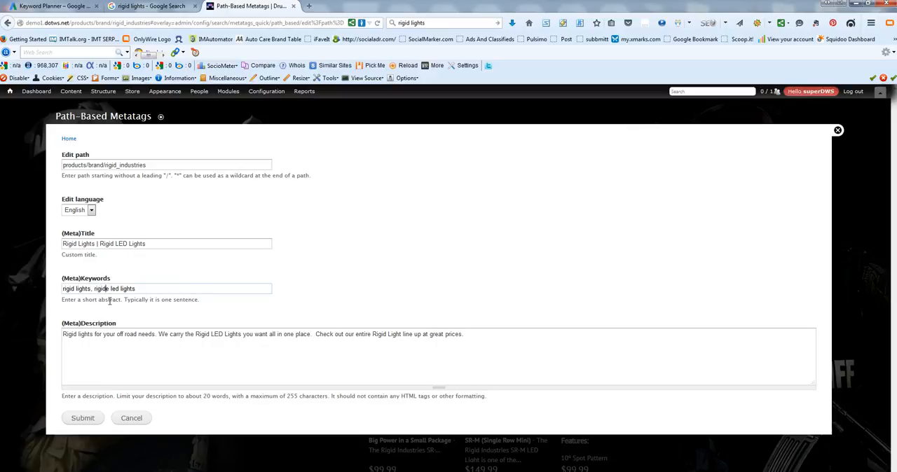
key("BackSpace")
left_click(156, 245)
left_click(138, 348)
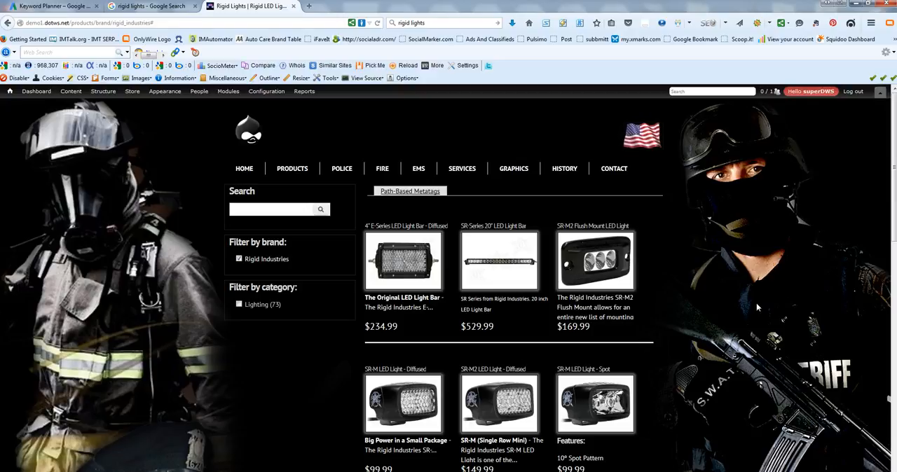
Step: Open the SR-M2 Flush Mount LED Light product page and examine its title and the available product variations
left_click(586, 231)
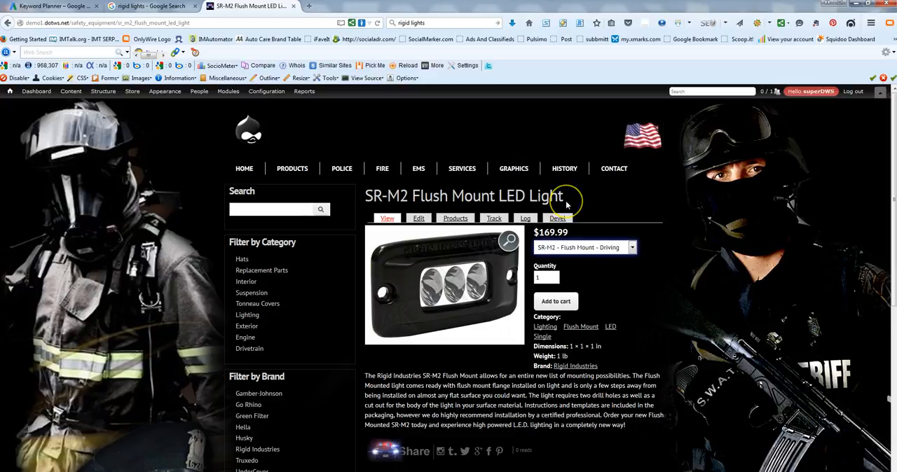
left_click_drag(566, 203, 364, 197)
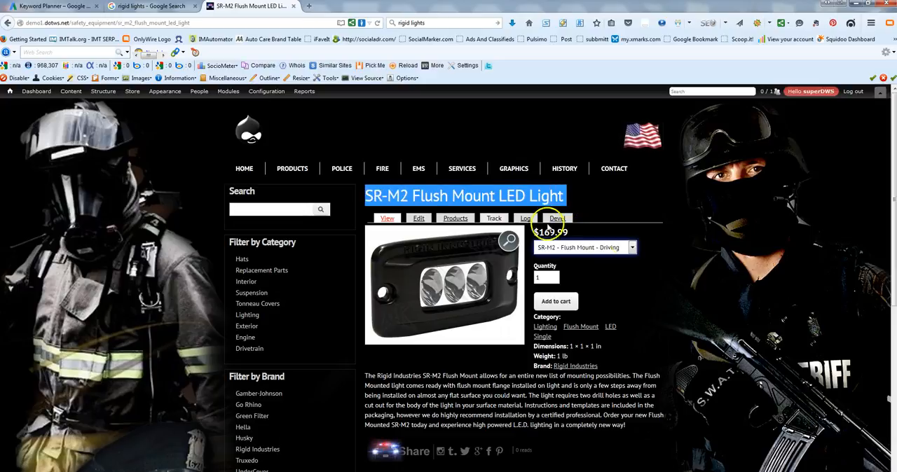
left_click(634, 248)
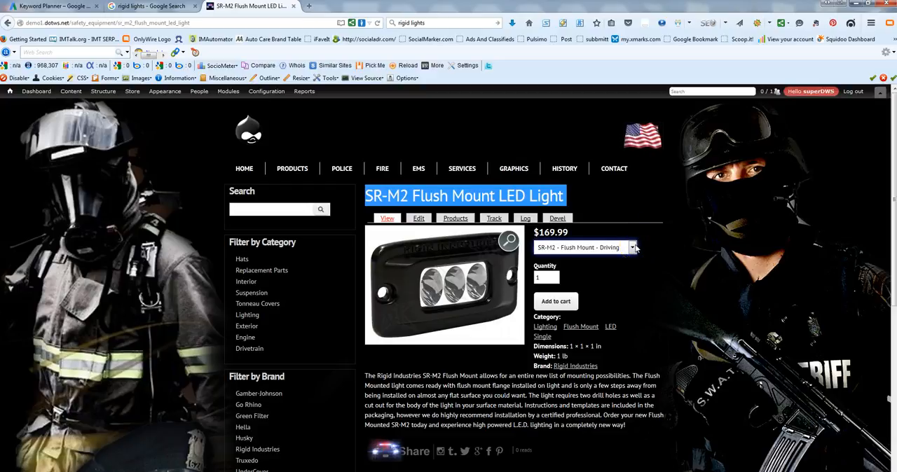
left_click(635, 248)
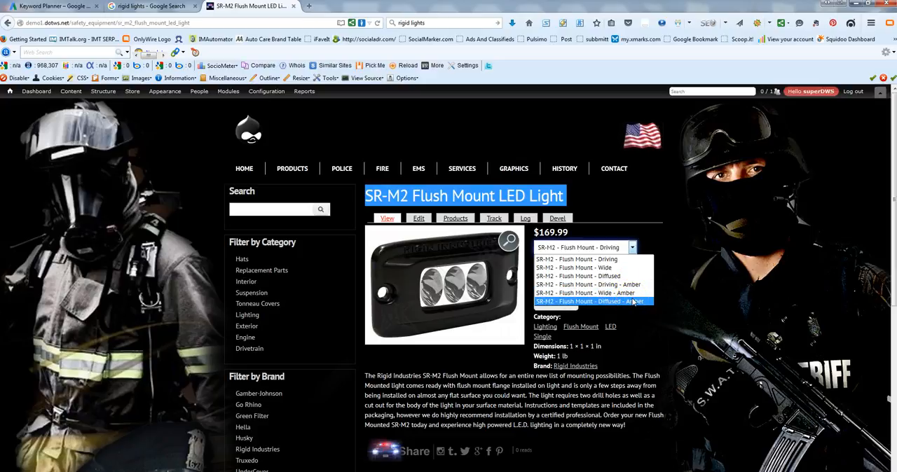
left_click(627, 261)
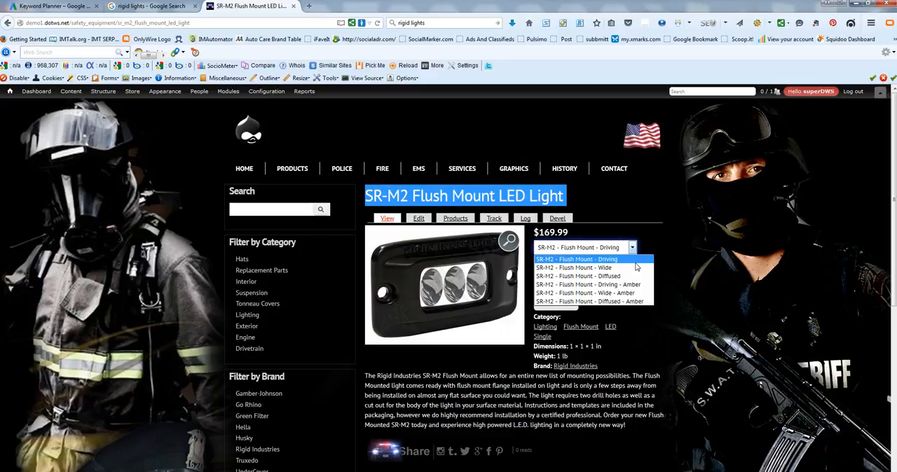
left_click(675, 211)
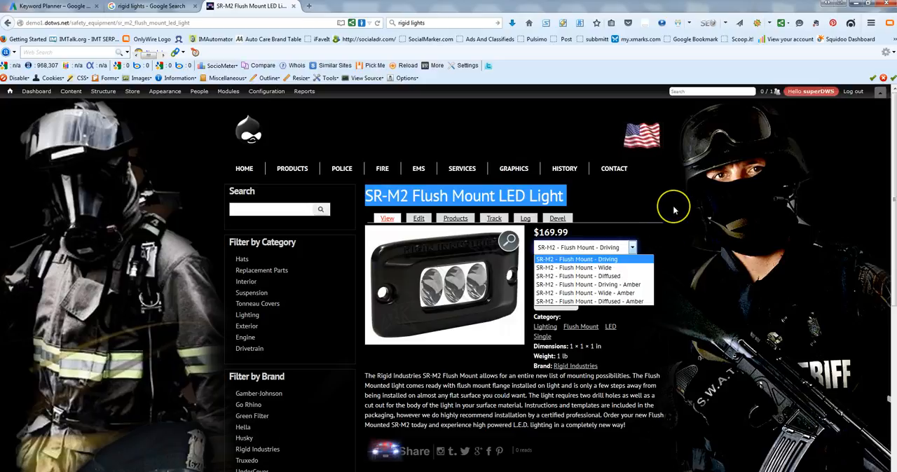
left_click_drag(568, 198, 388, 197)
left_click(364, 198)
left_click(389, 197)
Step: Open the SR-M2 Flush Mount LED Light product display for editing and copy its full title
left_click(418, 219)
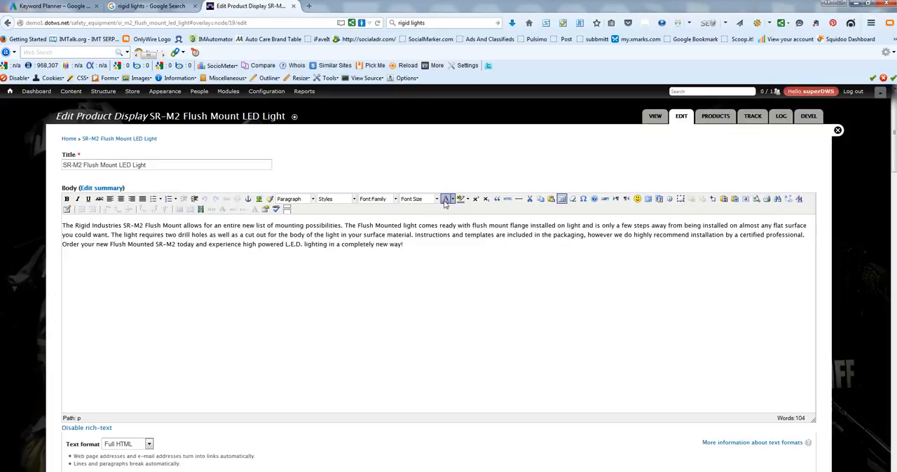
left_click_drag(151, 166, 41, 164)
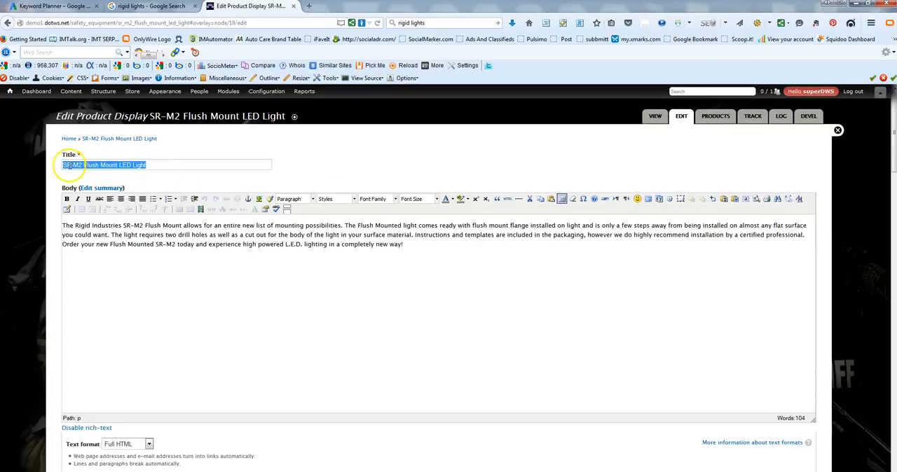
right_click(64, 164)
left_click(102, 202)
Step: Switch to Google AdWords Keyword Planner, get ideas for "SR-M2 Flush Mount LED Light", and examine the keyword ideas with their average monthly searches
left_click(56, 7)
left_click(159, 155)
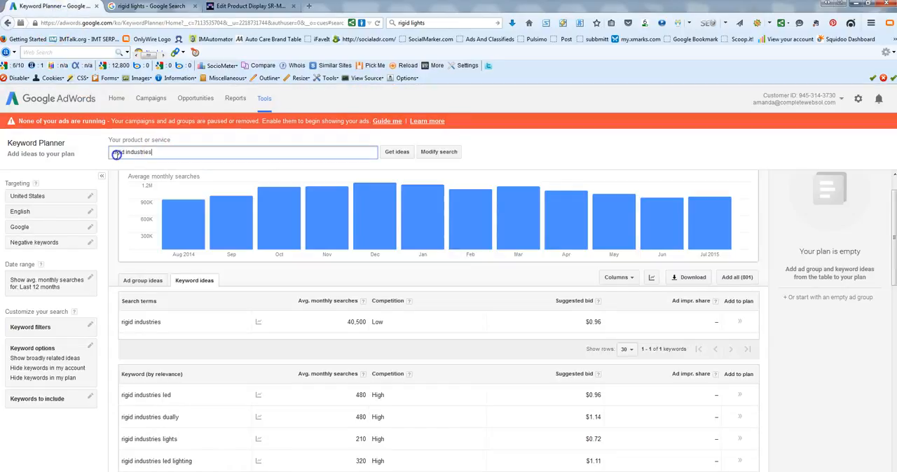
left_click_drag(153, 152, 102, 155)
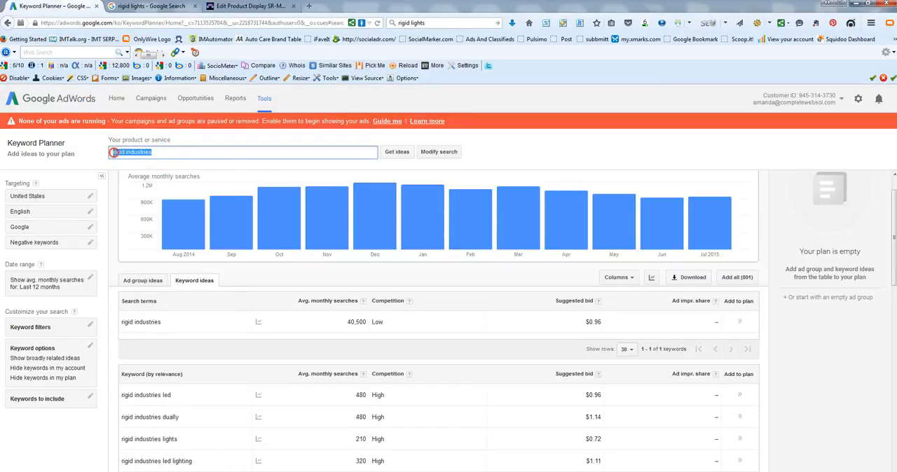
right_click(120, 154)
left_click(145, 202)
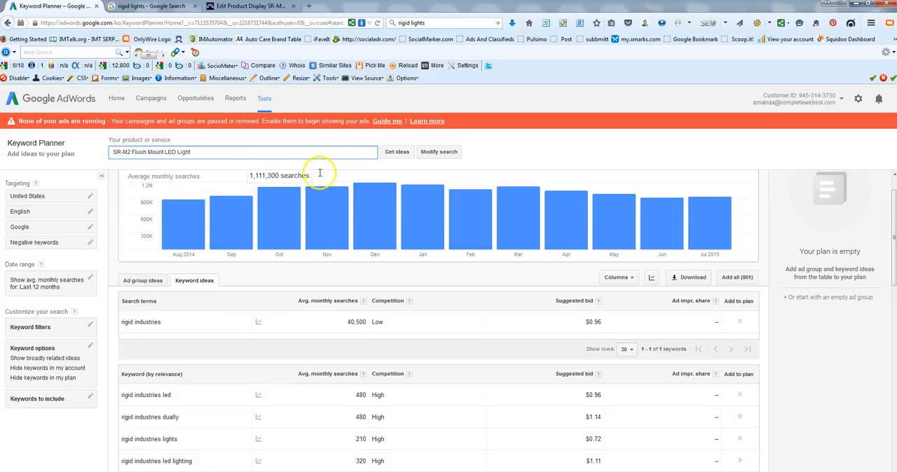
left_click(392, 155)
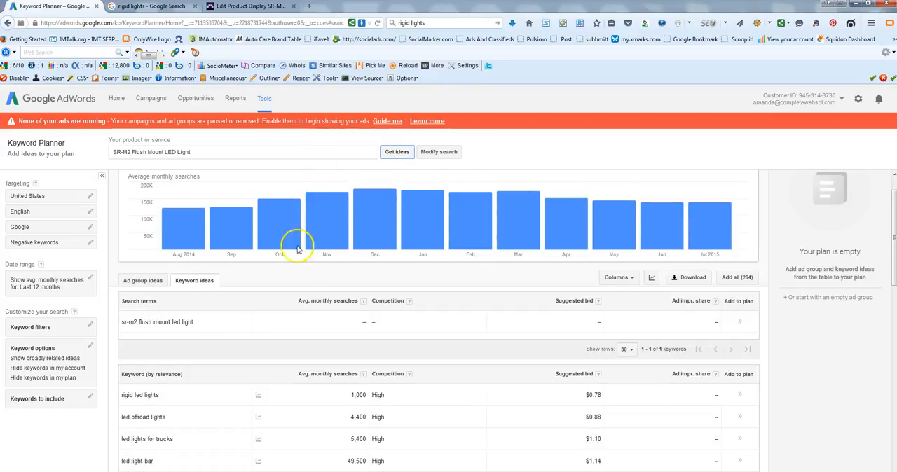
scroll(254, 330, "down", 1)
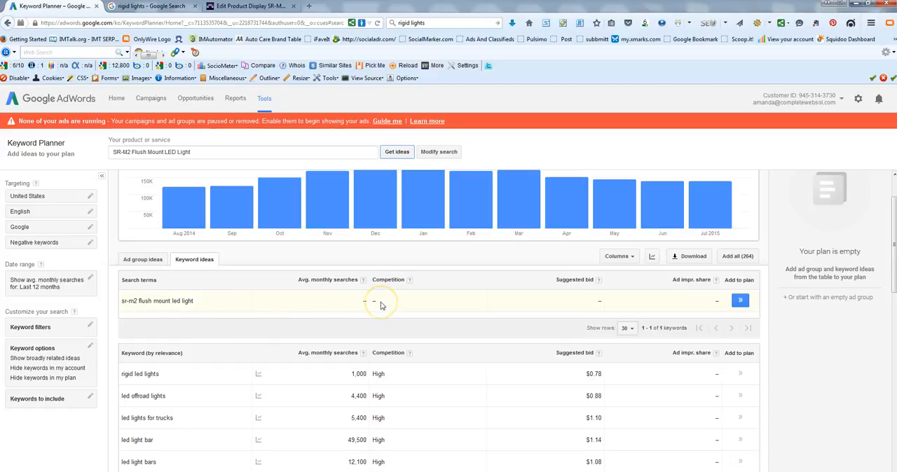
scroll(381, 306, "down", 3)
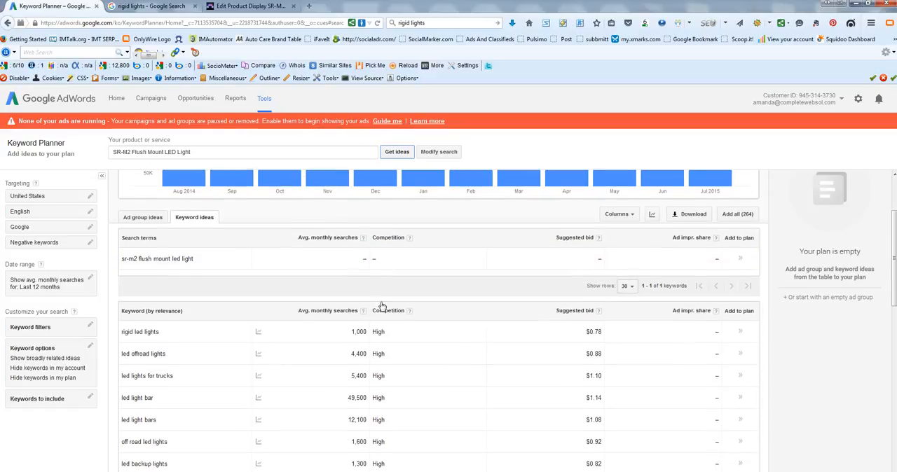
scroll(381, 306, "down", 5)
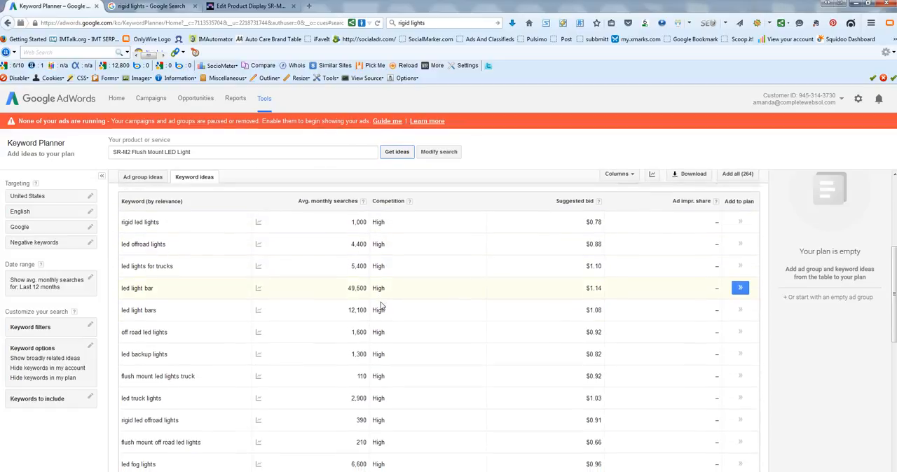
scroll(381, 306, "down", 5)
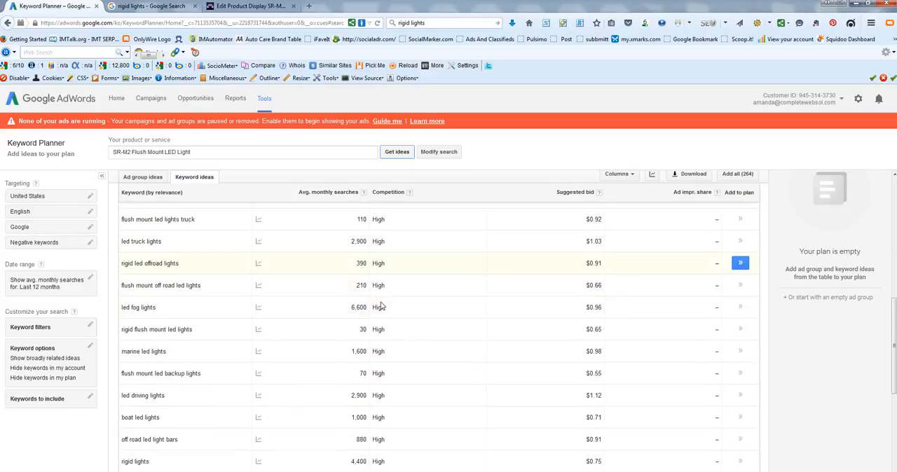
scroll(381, 304, "down", 6)
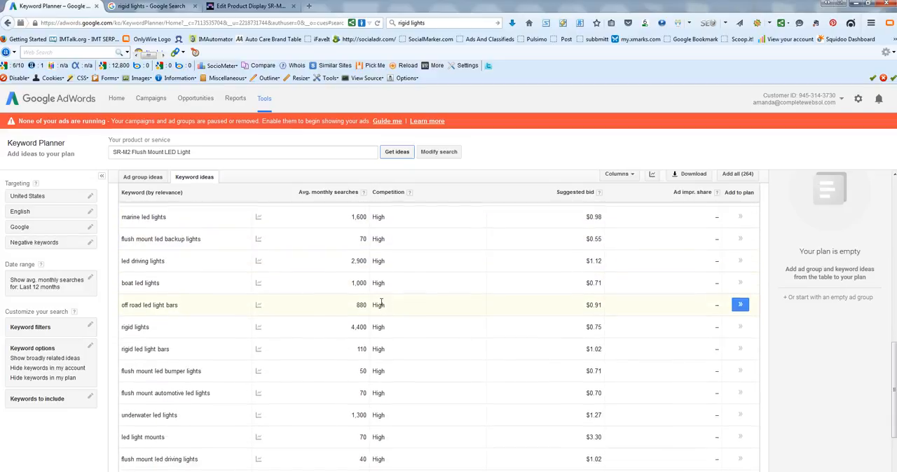
Step: Get keyword ideas for "SR-M2 rigid" and examine the related keywords with their average monthly searches
scroll(381, 306, "down", 2)
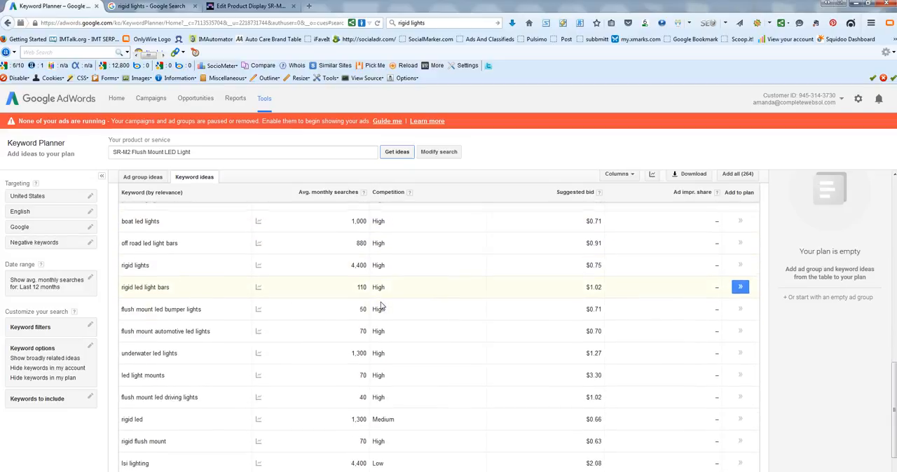
left_click(131, 152)
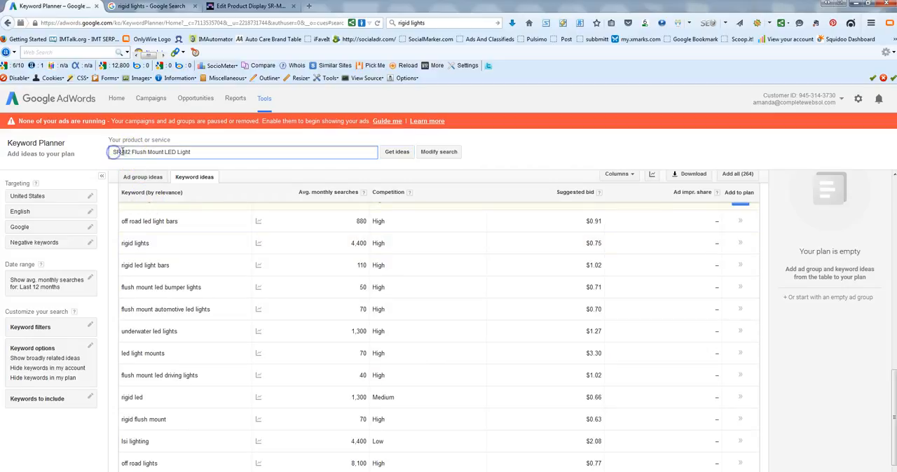
left_click_drag(131, 152, 200, 151)
key("BackSpace")
type("rigid")
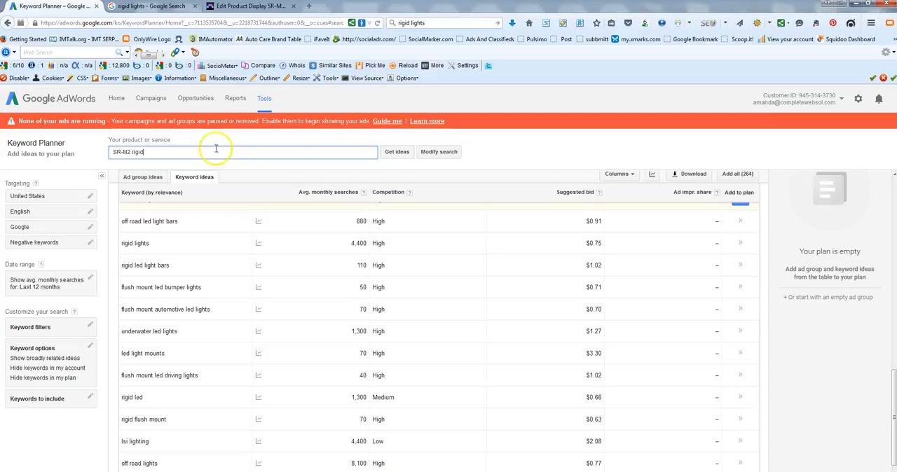
left_click(398, 152)
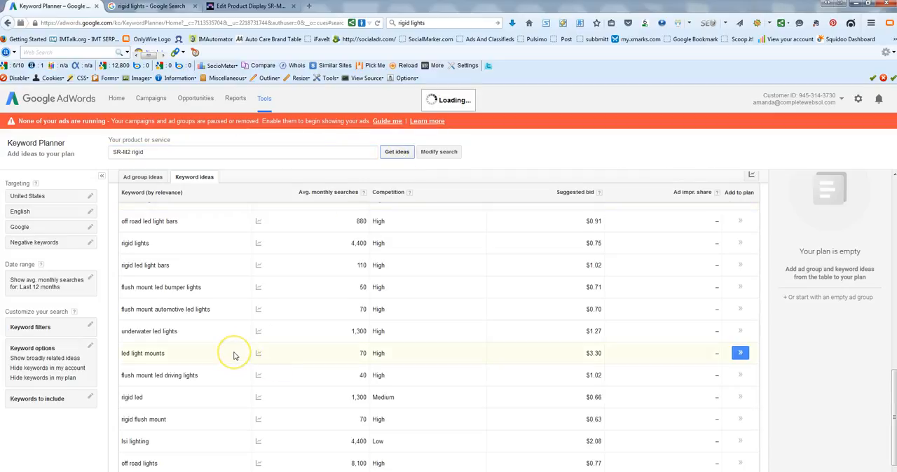
scroll(234, 356, "up", 5)
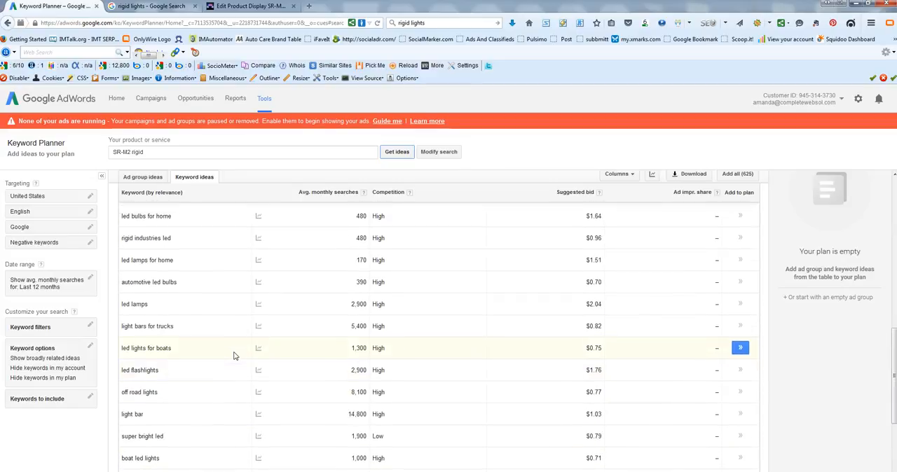
scroll(235, 356, "up", 8)
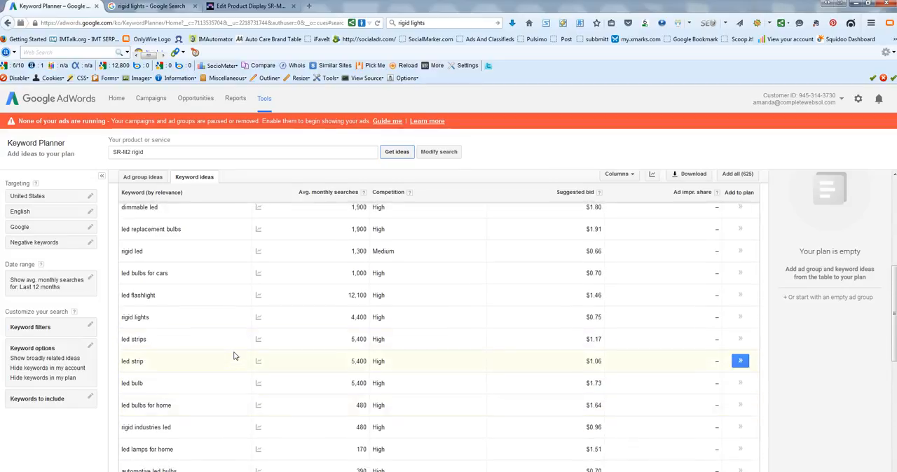
scroll(234, 356, "up", 1)
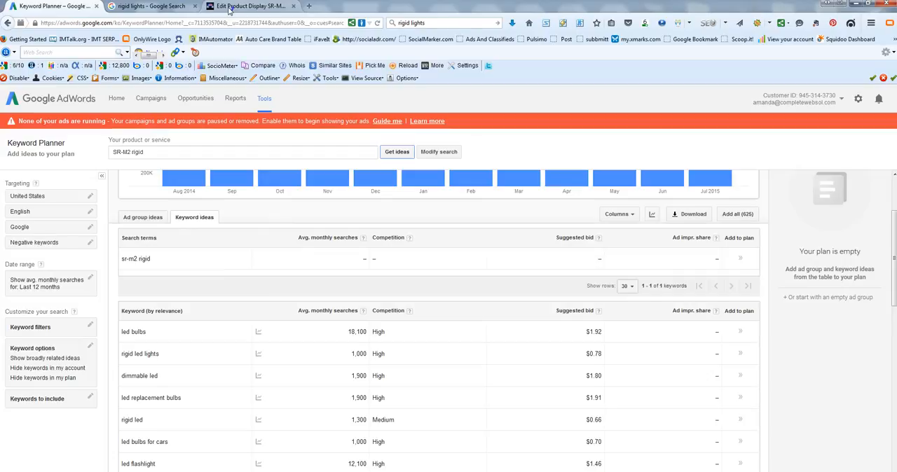
Step: Switch to the Excel keyword list and copy the keyword "rigid flush mount led lights"
left_click(228, 9)
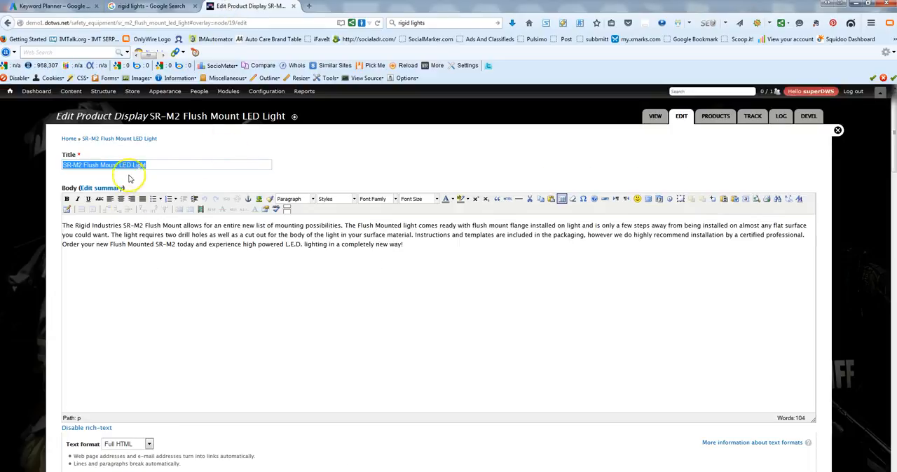
left_click(176, 170)
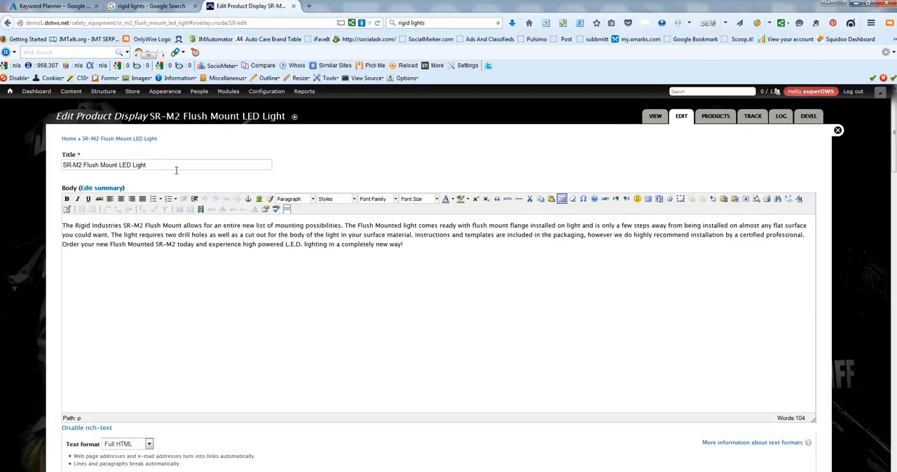
key("alt+Tab")
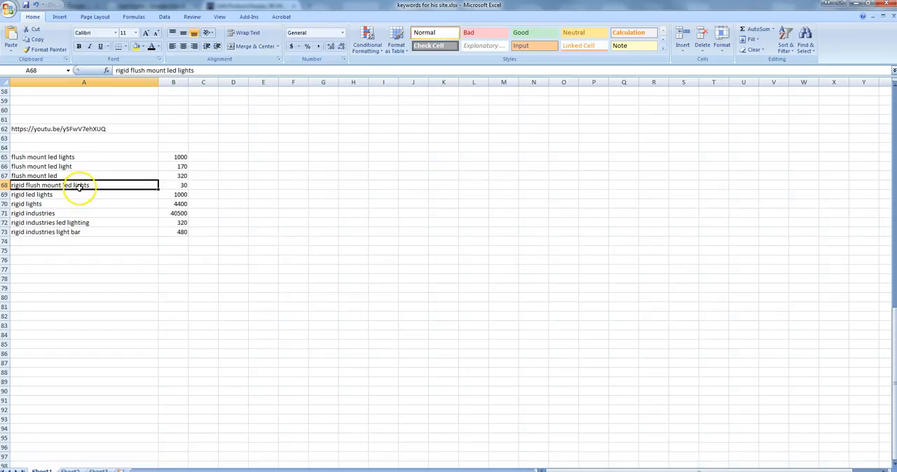
right_click(43, 185)
left_click(66, 203)
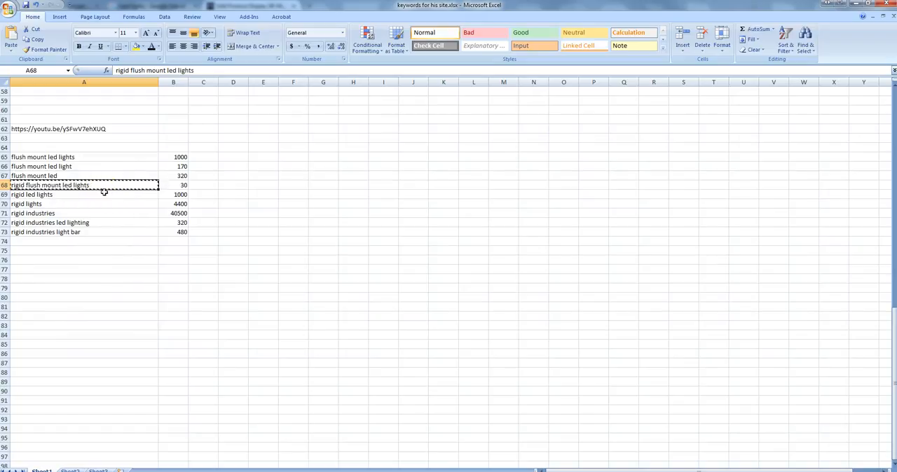
left_click(841, 3)
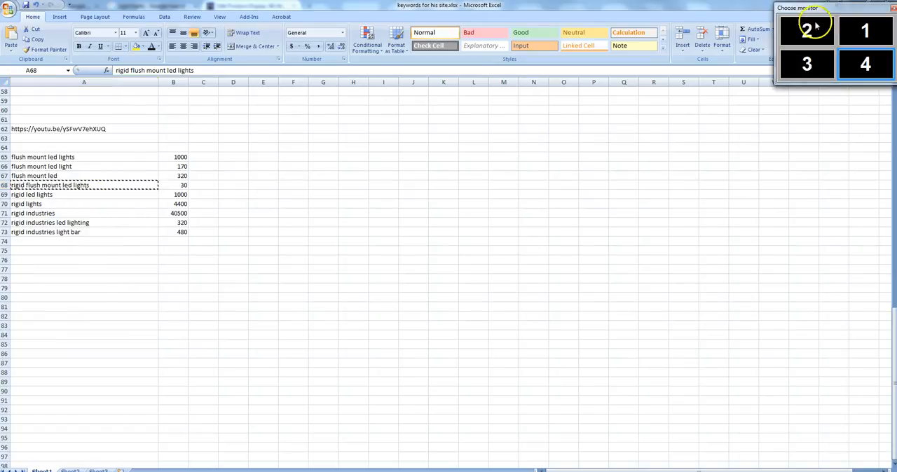
left_click(807, 29)
Step: Replace the full title of the SR-M2 product display in the browser with the copied keyword
left_click(147, 164)
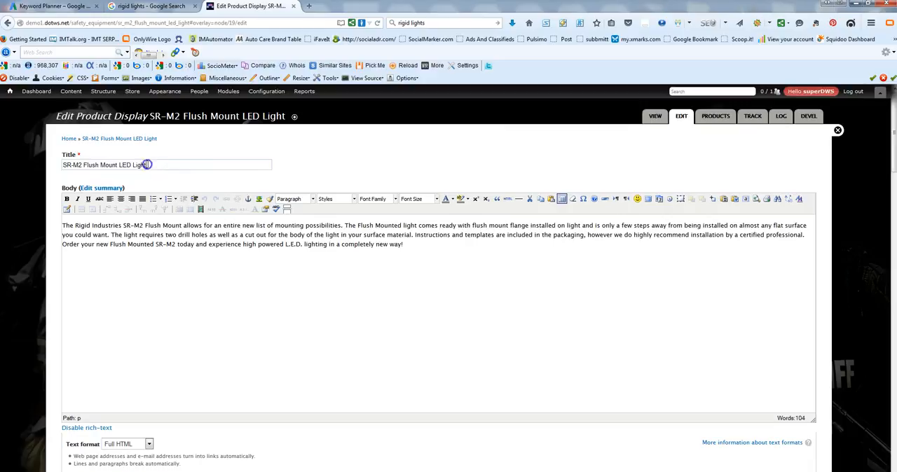
left_click_drag(147, 164, 44, 168)
right_click(75, 164)
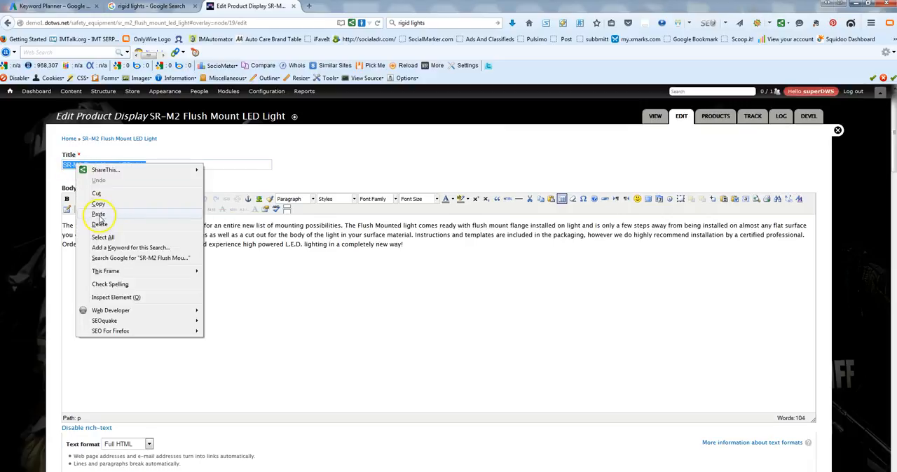
left_click(98, 215)
Step: Correct the capitalisation of the product title to "Rigid Flush Mount LED Lights"
left_click(63, 169)
key("Delete")
type("R")
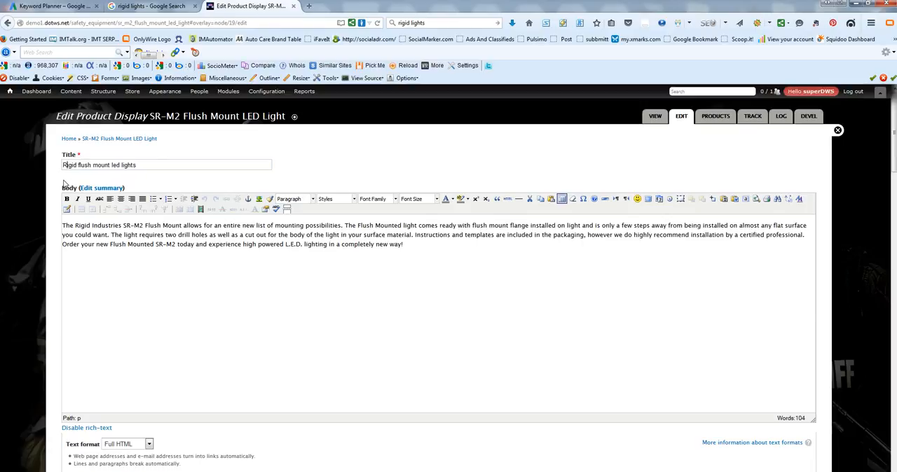
left_click(79, 165)
key("Delete")
type("F")
left_click(96, 166)
key("Delete")
type("M")
left_click(116, 164)
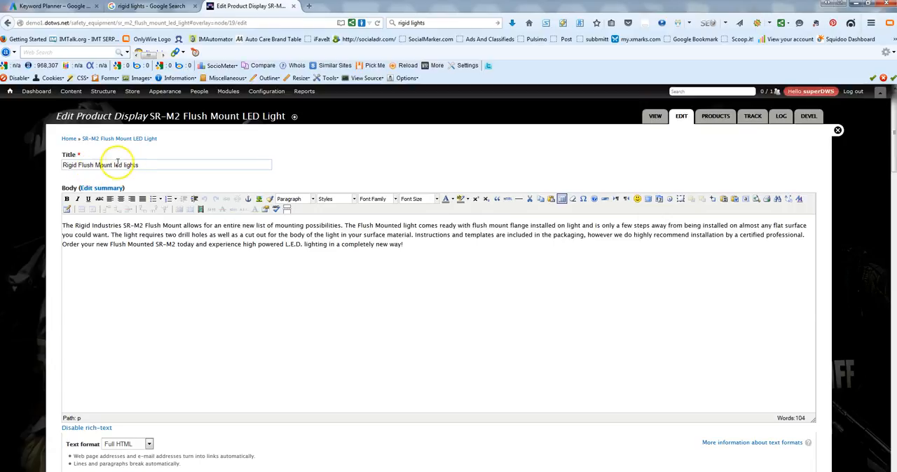
double_click(122, 164)
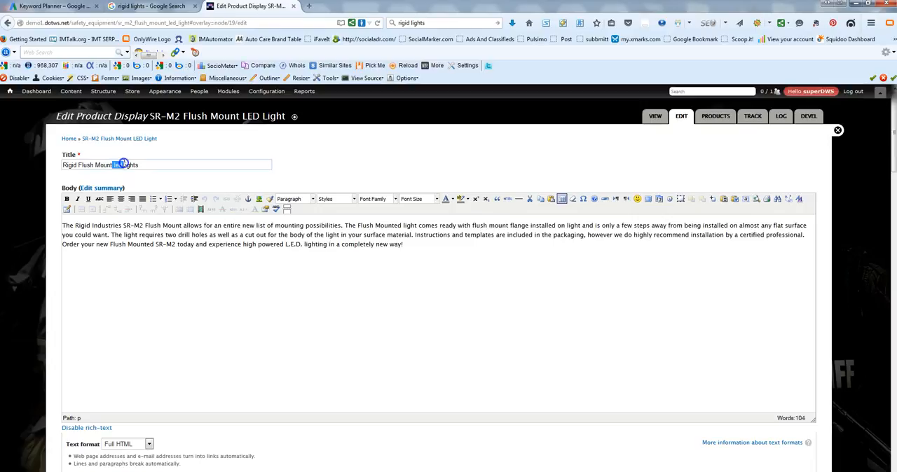
type("LED")
left_click(160, 168)
Step: Copy the new product title and search Google for "Rigid Flush Mount LED Lights" to examine the competing results
left_click_drag(144, 166, 61, 166)
right_click(74, 162)
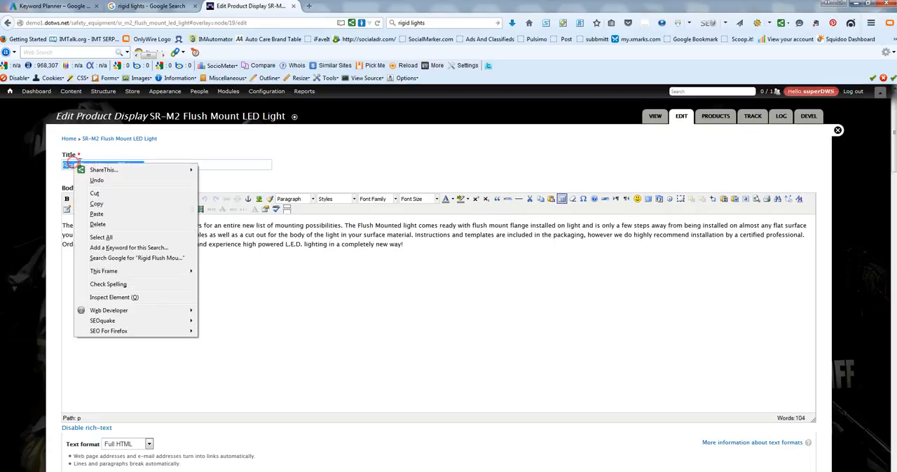
left_click(96, 203)
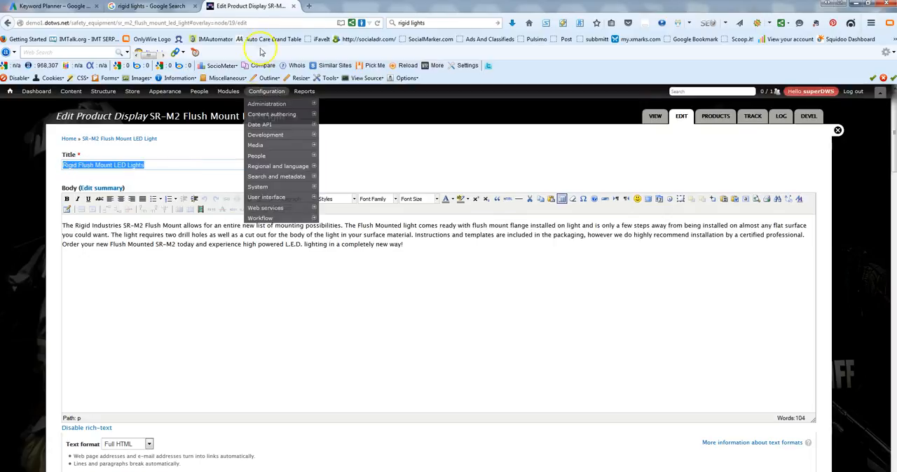
left_click(160, 8)
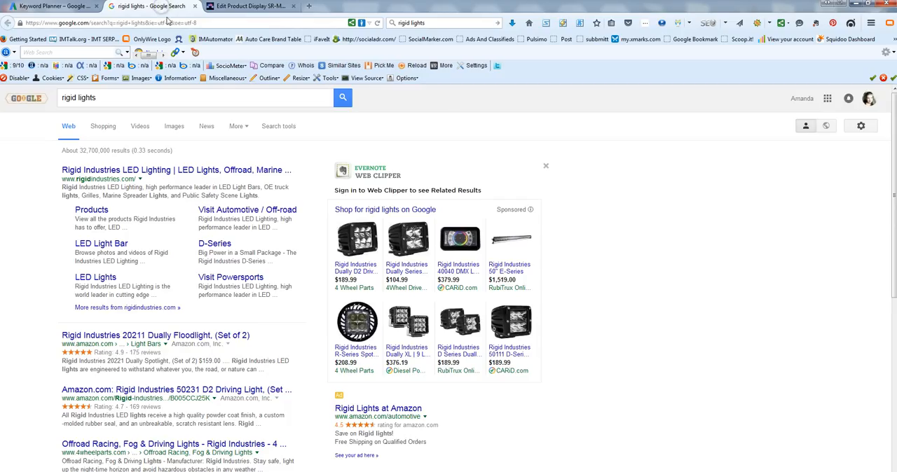
left_click(136, 101)
left_click_drag(123, 101, 46, 100)
right_click(72, 102)
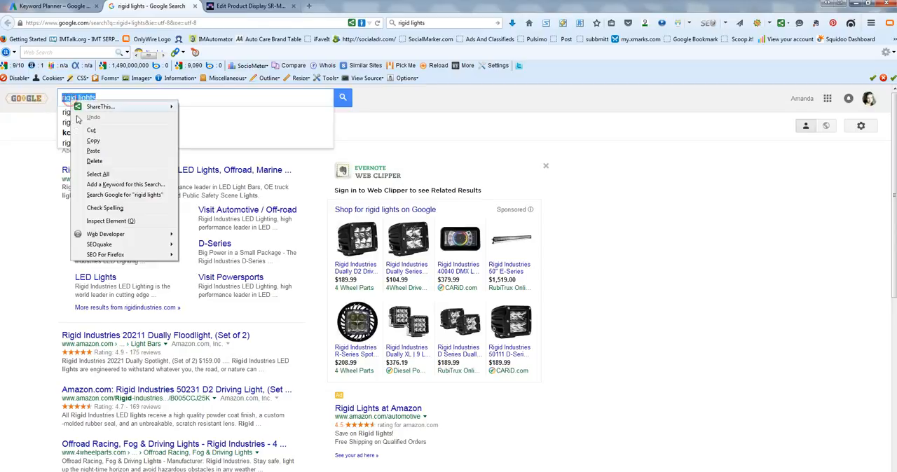
left_click(95, 151)
left_click(342, 98)
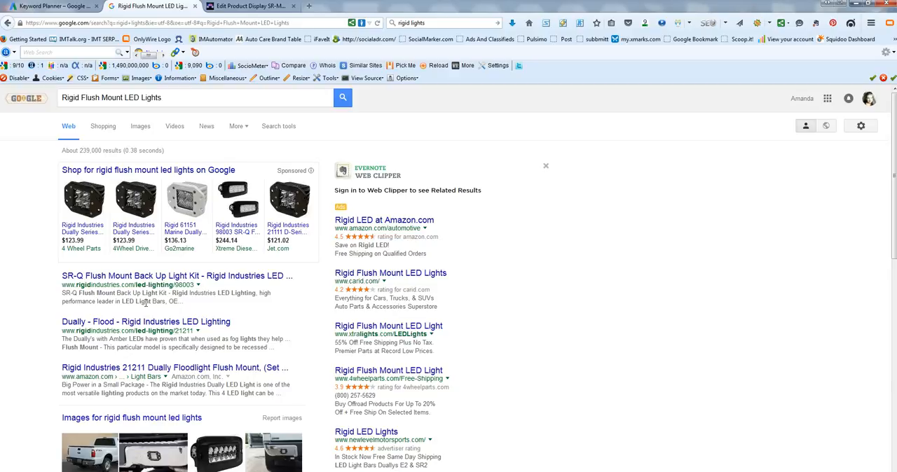
Step: Extend the product display's title to "Rigid Flush Mount LED Lights | Flush Mount LED Lights"
left_click(257, 10)
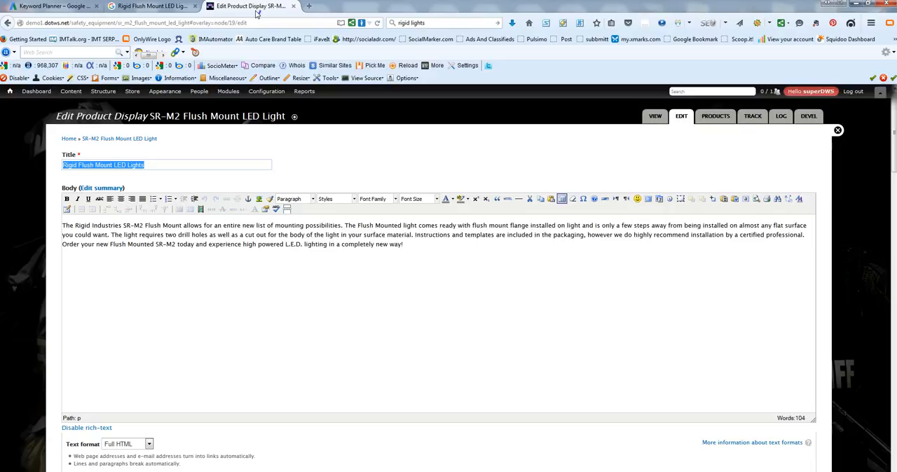
left_click(180, 161)
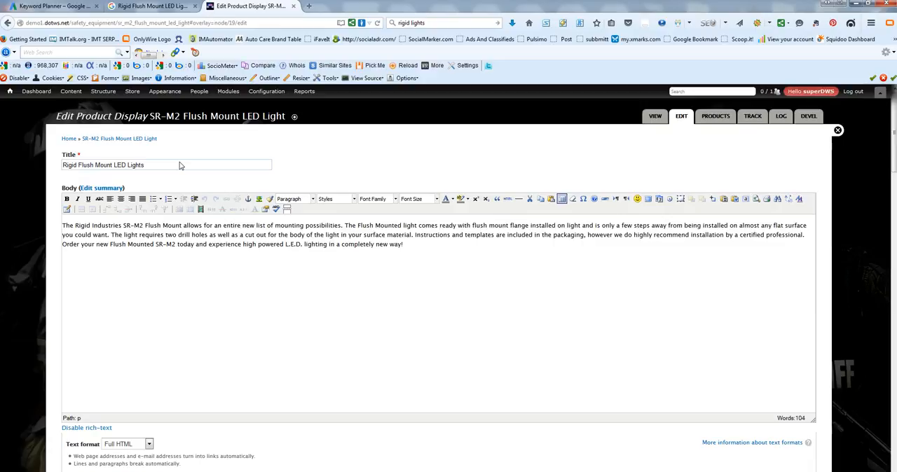
key("ctrl+w")
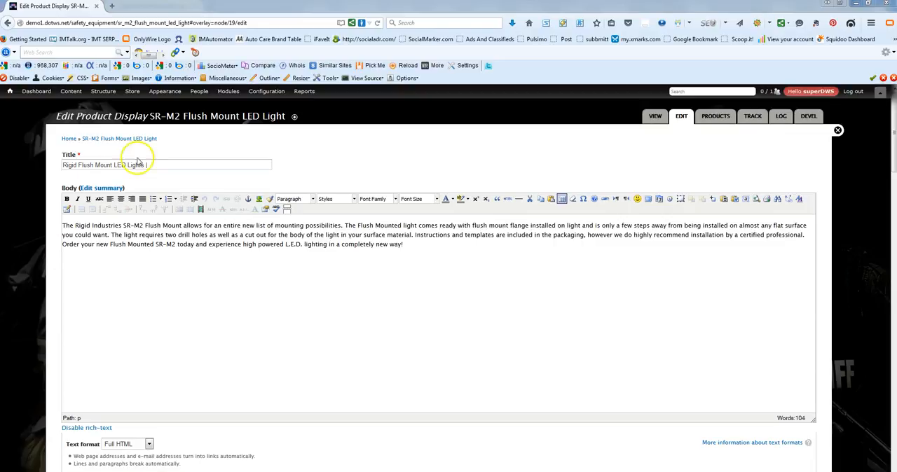
left_click(161, 165)
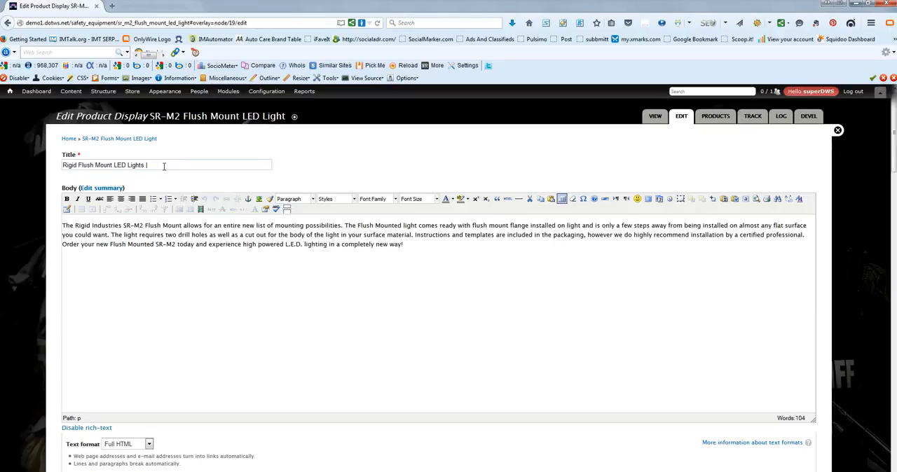
type("Flush Mount LED Lights")
left_click(240, 166)
Step: Review the existing body description and insert an empty paragraph above it
left_click(144, 274)
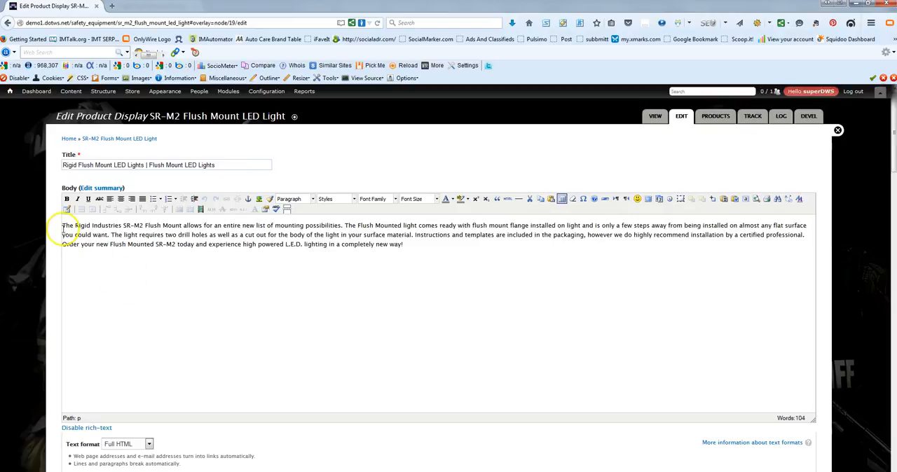
left_click_drag(62, 225, 434, 252)
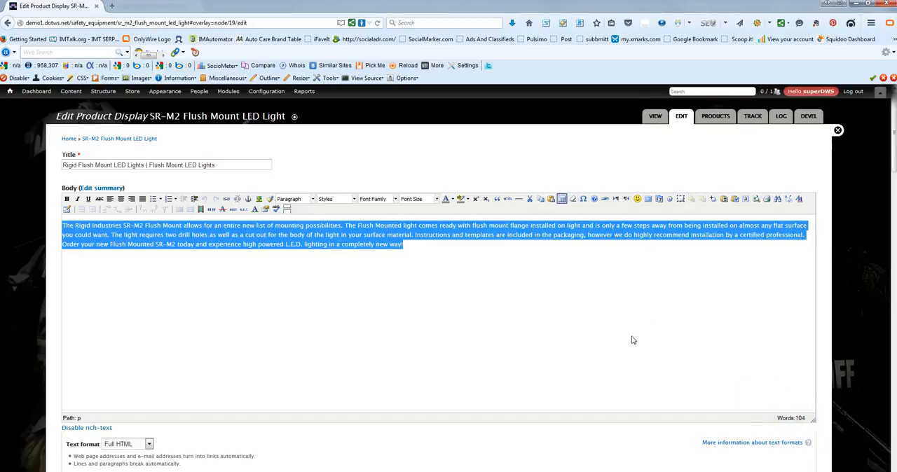
left_click(491, 332)
left_click(352, 298)
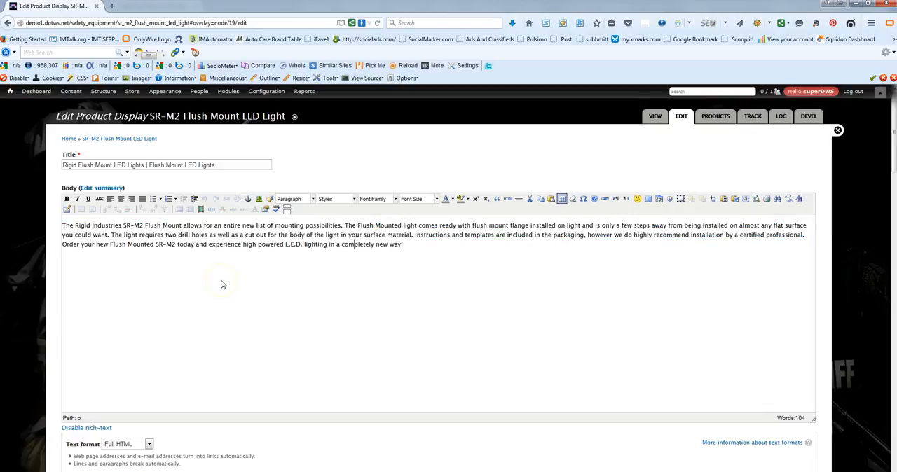
left_click(63, 226)
key("Return")
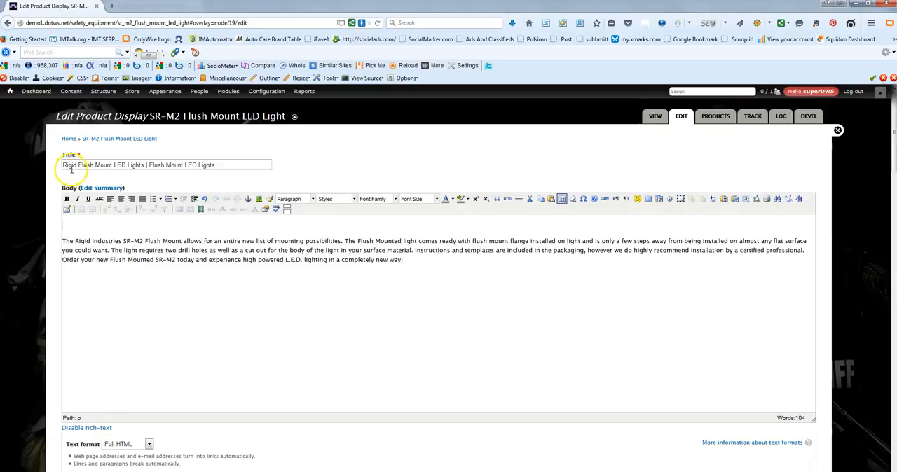
Step: Write the opening body sentence "Rigid flush mount LED lights are used by more owners in the off road arena than all others."
left_click(130, 166)
type("Rigid")
type("flush mount ")
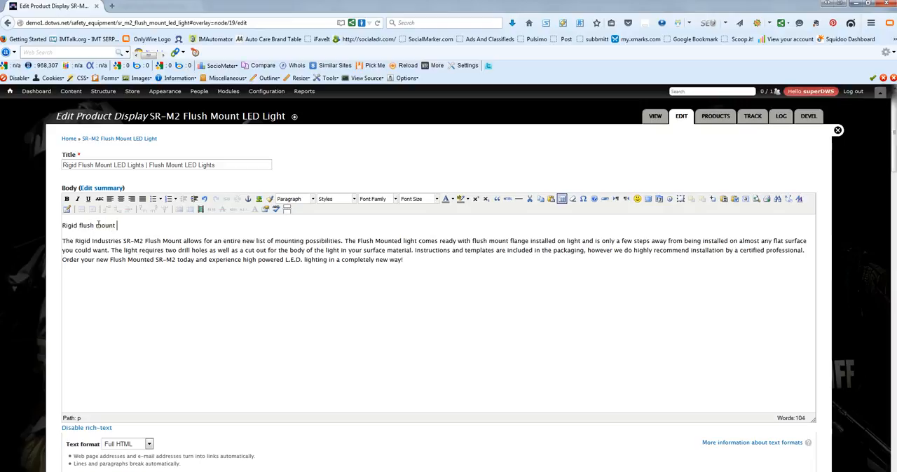
type("LED lights are")
left_click(351, 224)
type("used by more owners in the ")
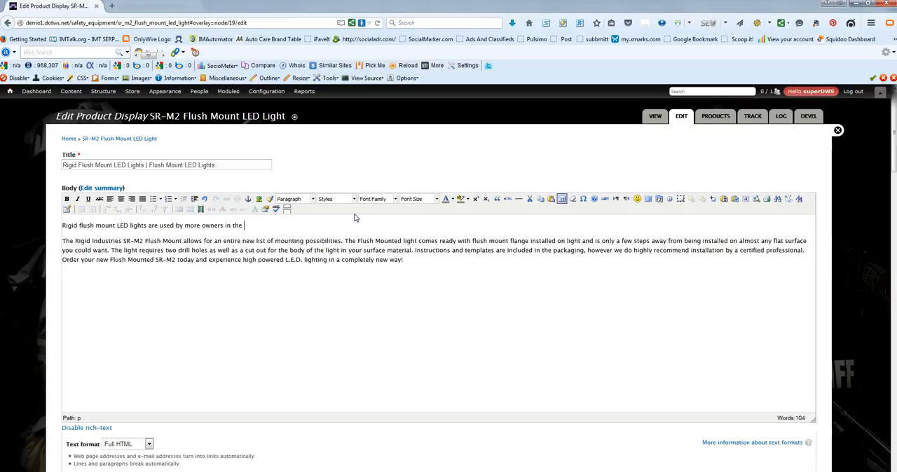
type("off road ")
type("ar")
type("ena than")
type(" all other")
type("s. Our ")
type("F")
type("flush")
type(" mount L")
type("ED lights ")
type("from Rig")
type("id In")
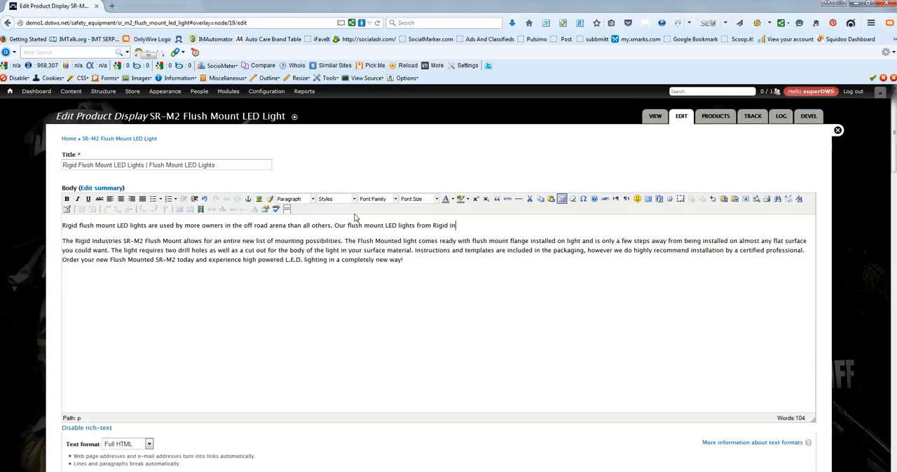
type("dustries meet your needs at a great price.")
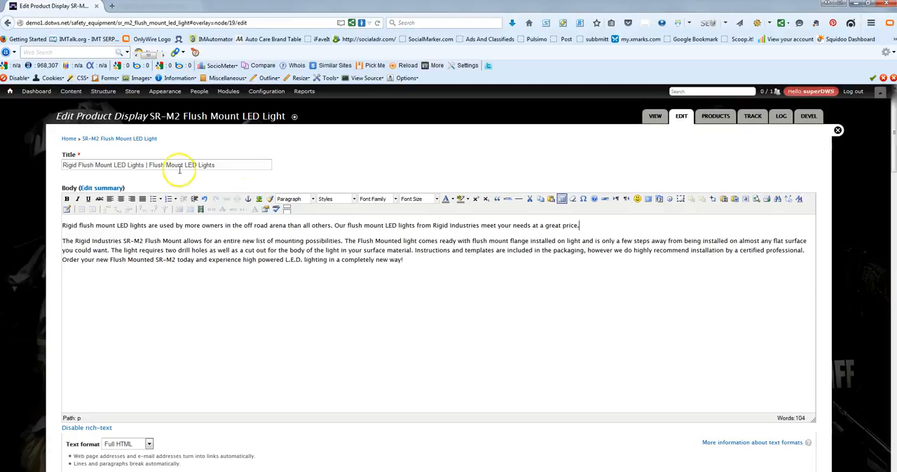
Step: Make the phrase "Rigid flush mount LED lights" at the start of the new body paragraph bold
left_click_drag(146, 226, 61, 222)
left_click(67, 200)
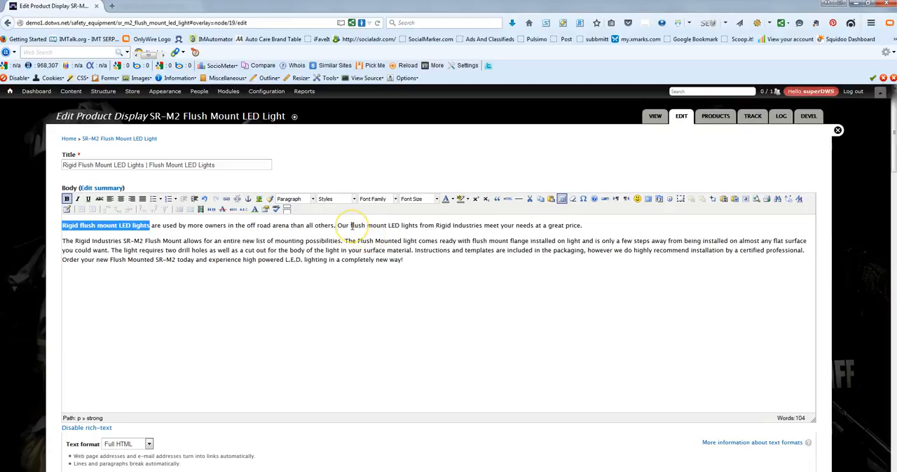
Step: Make the phrase "flush mount LED lights" in the second sentence of the new body paragraph bold
left_click_drag(352, 225, 419, 226)
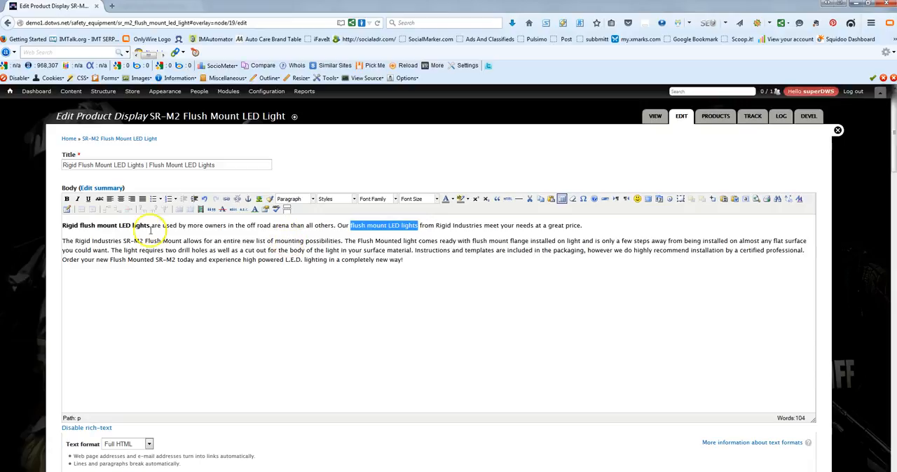
left_click(67, 199)
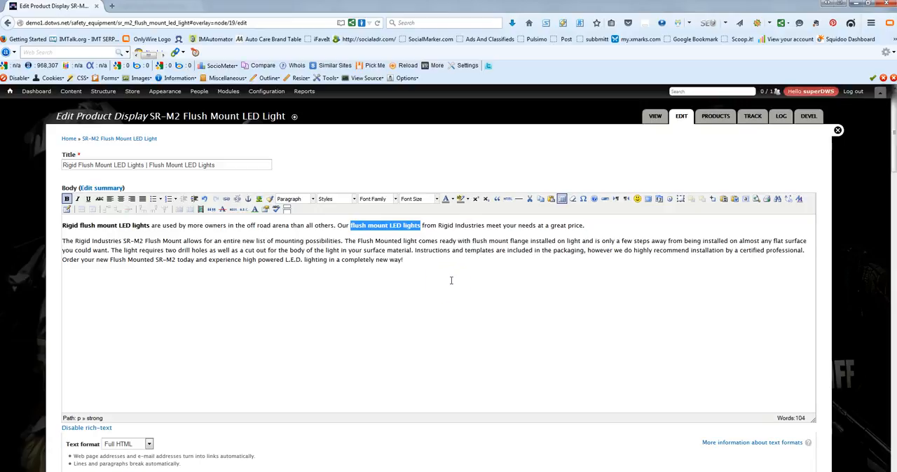
Step: Replace "The Rigid Industries" with "The" at the start of the second body paragraph
left_click(123, 241)
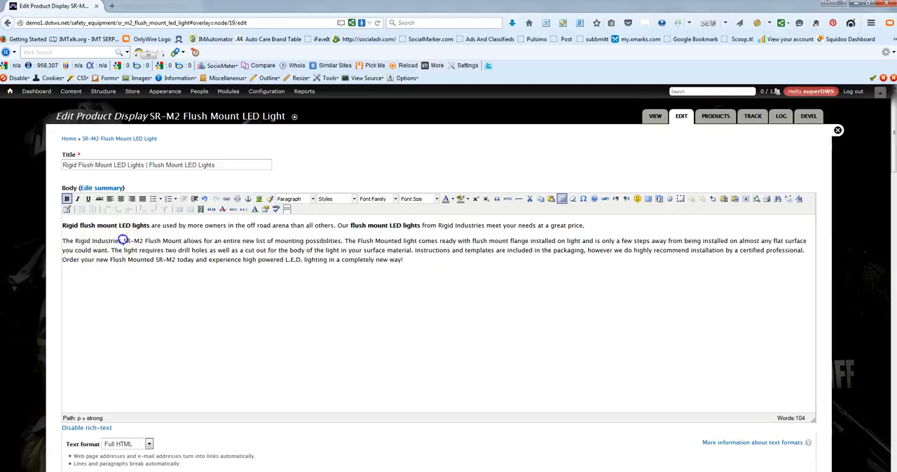
left_click_drag(123, 240, 61, 242)
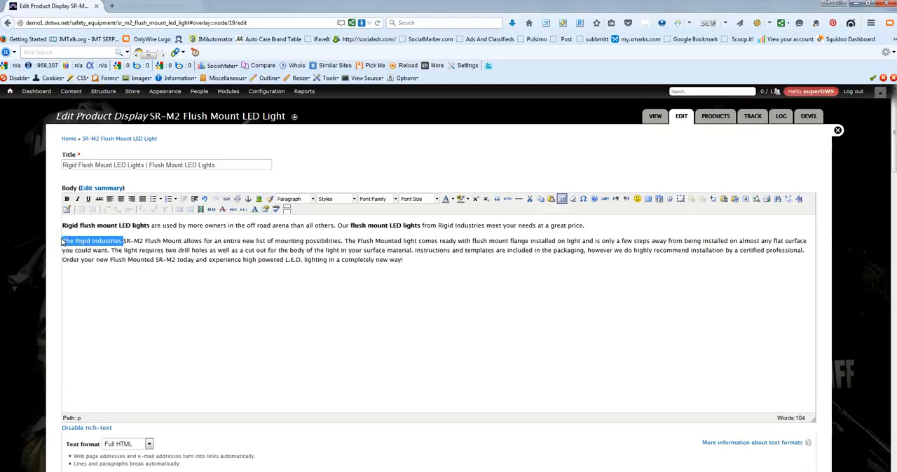
key("BackSpace")
type("The")
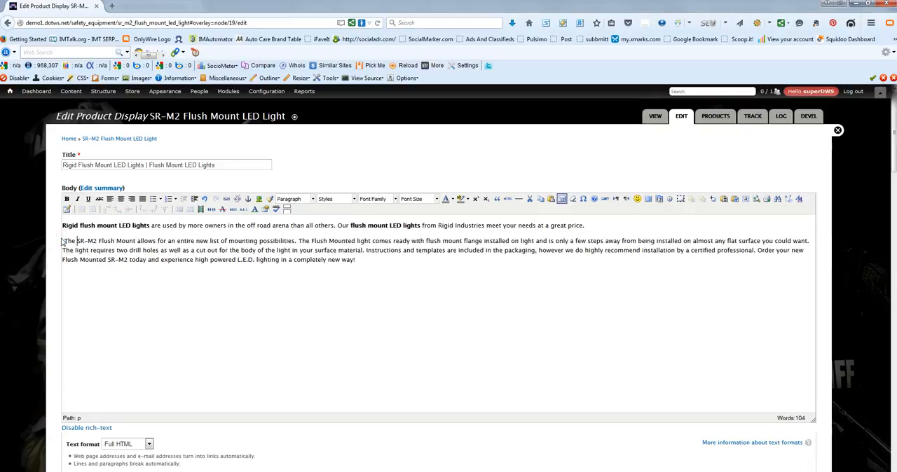
Step: Insert "LED lights from Rigid" after "SR-M2 Flush Mount" in the second paragraph and change "allows" to "allow"
left_click(138, 241)
type("LED light")
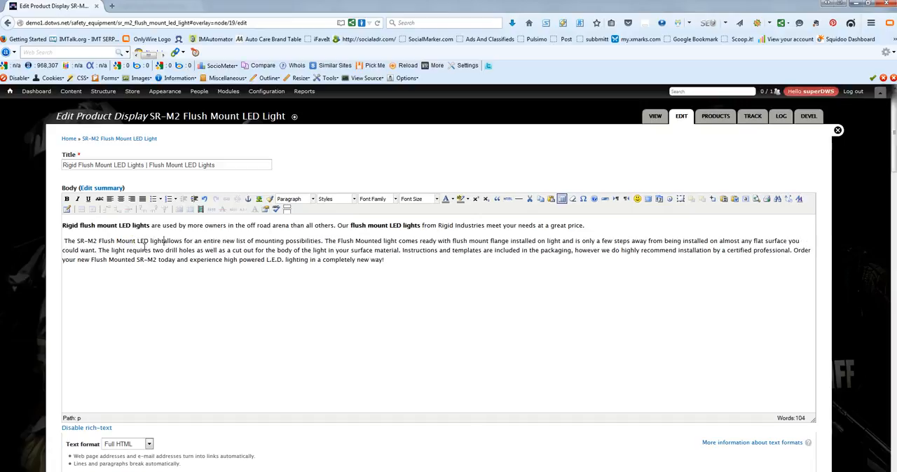
type("s from Rigid")
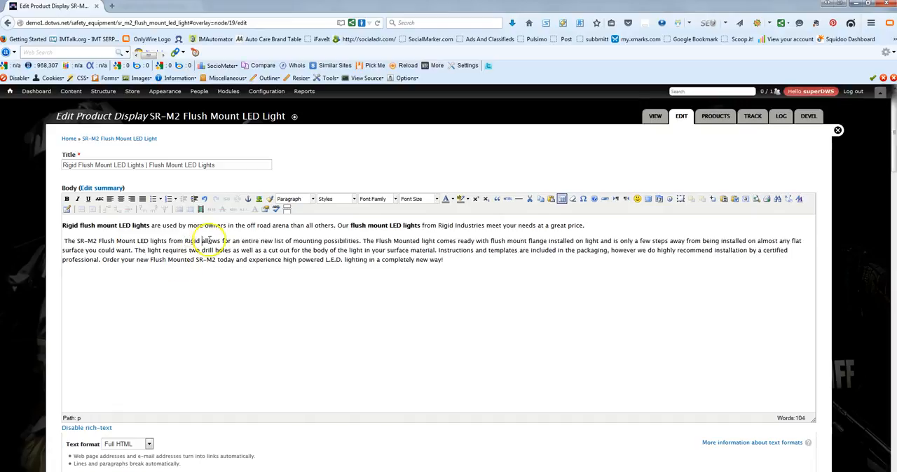
key("BackSpace")
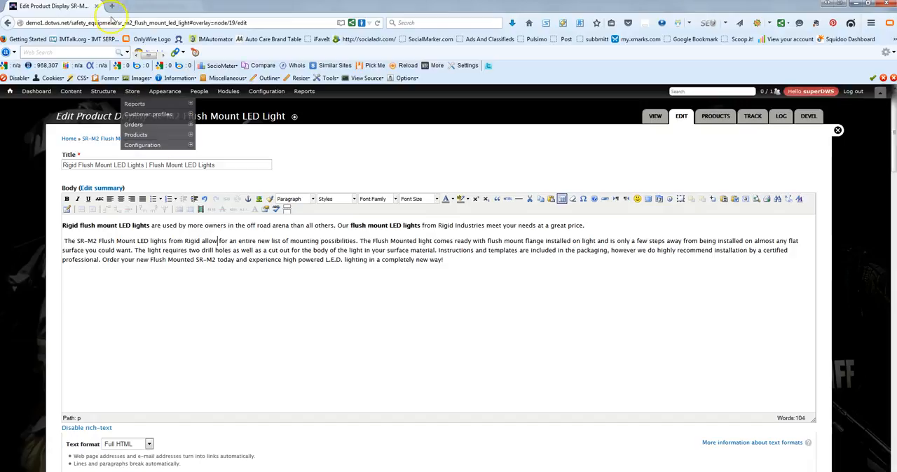
Step: Search the web for "copyscape" in a new browser tab and open the Copyscape website
left_click(111, 6)
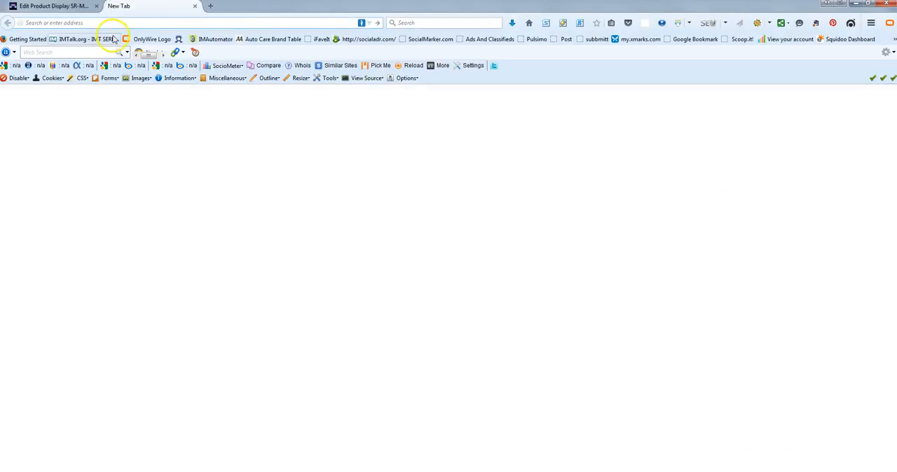
type("copyscape")
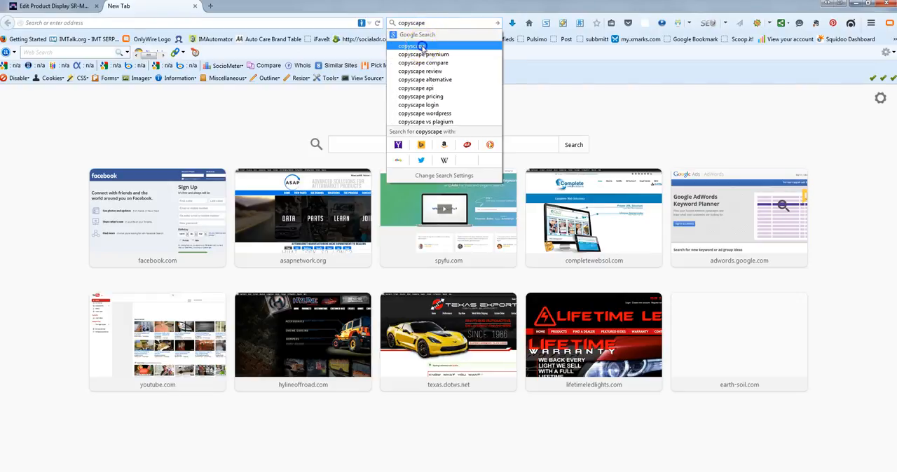
left_click(417, 46)
left_click(204, 171)
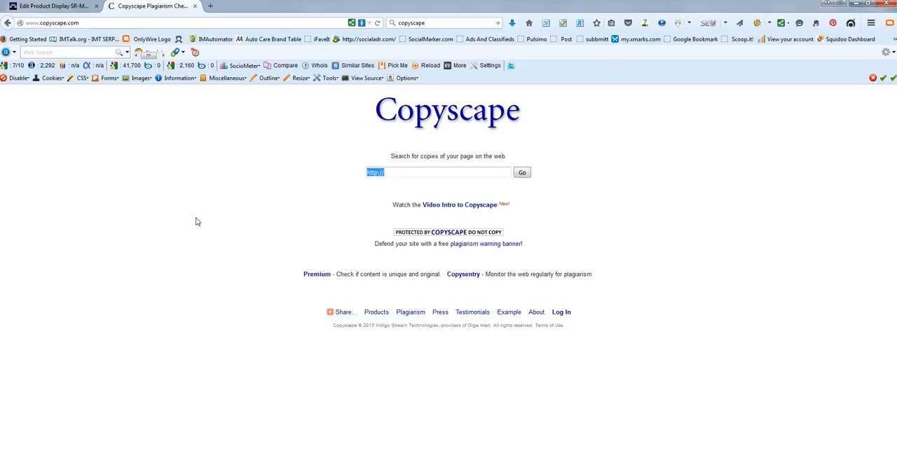
Step: Return to the product edit page, add an empty paragraph after the body text and delete the stray space before "The SR-M2"
left_click(61, 7)
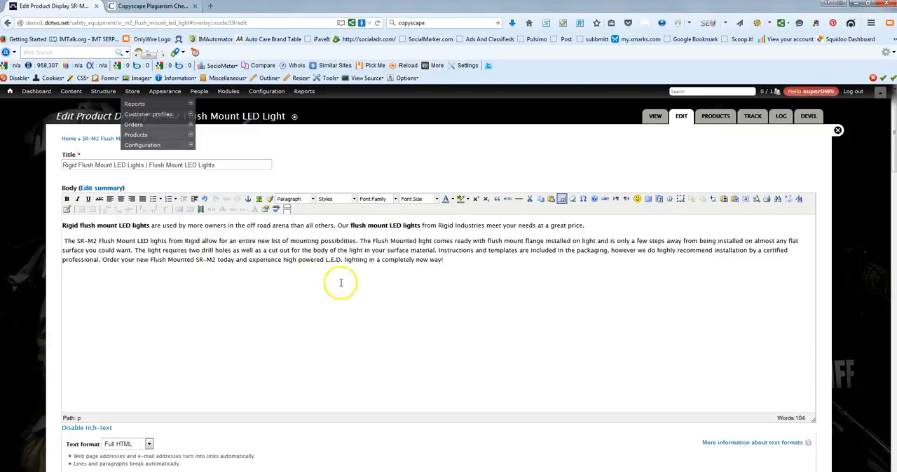
left_click(451, 260)
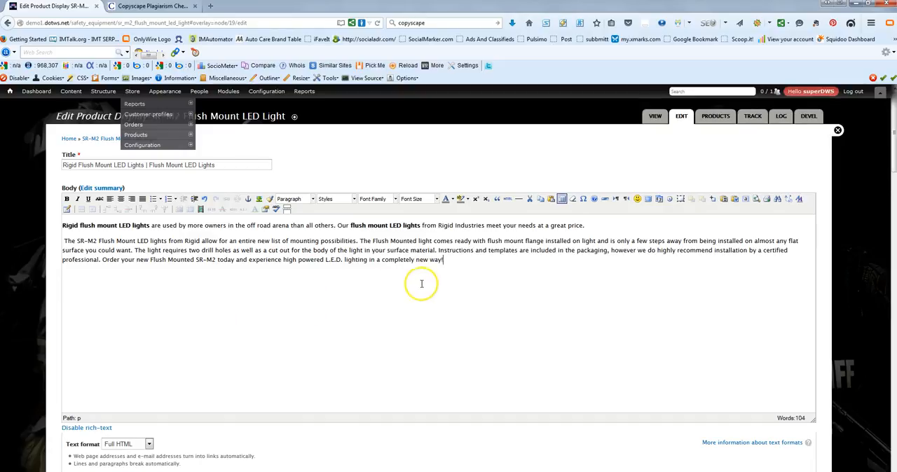
key("Return")
left_click(218, 295)
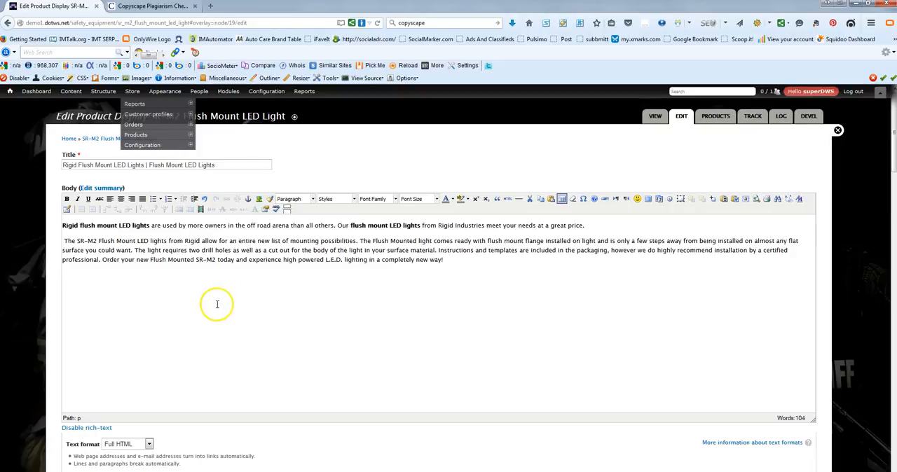
left_click(64, 240)
key("BackSpace")
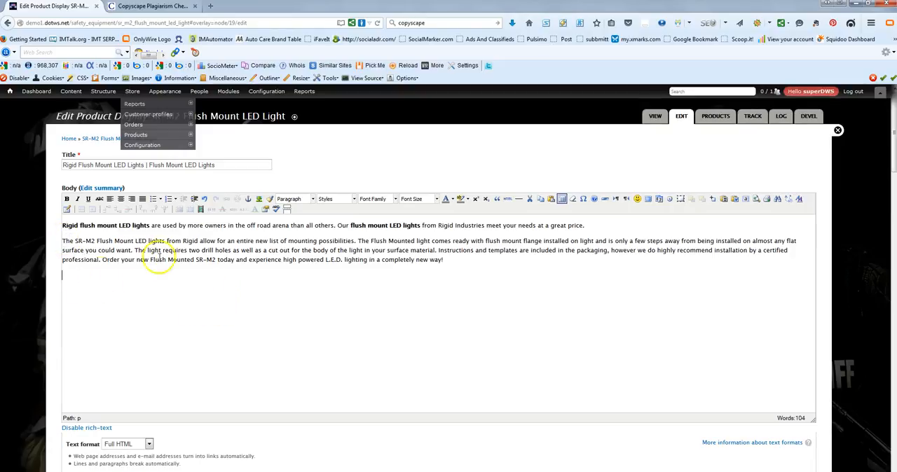
Step: Insert Rigid-Industries-Banner.jpg below the body text with description and title "Rigid Flush Mount LED Lights", and centre it
left_click(257, 200)
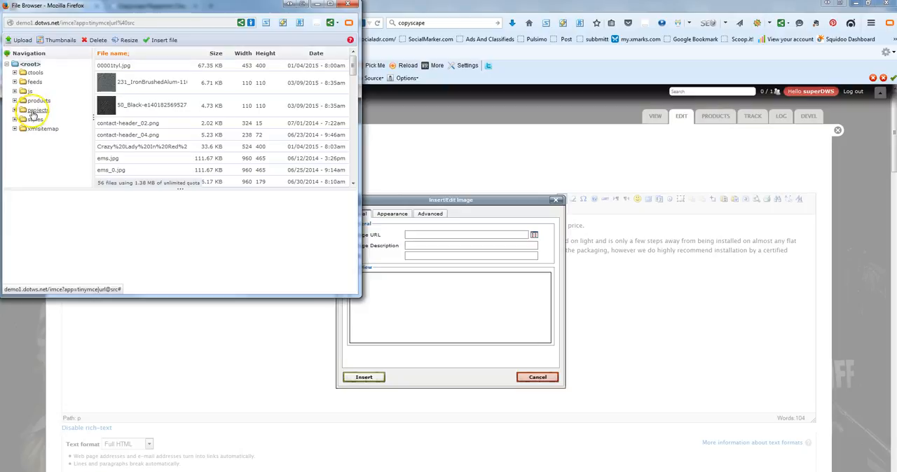
left_click(21, 40)
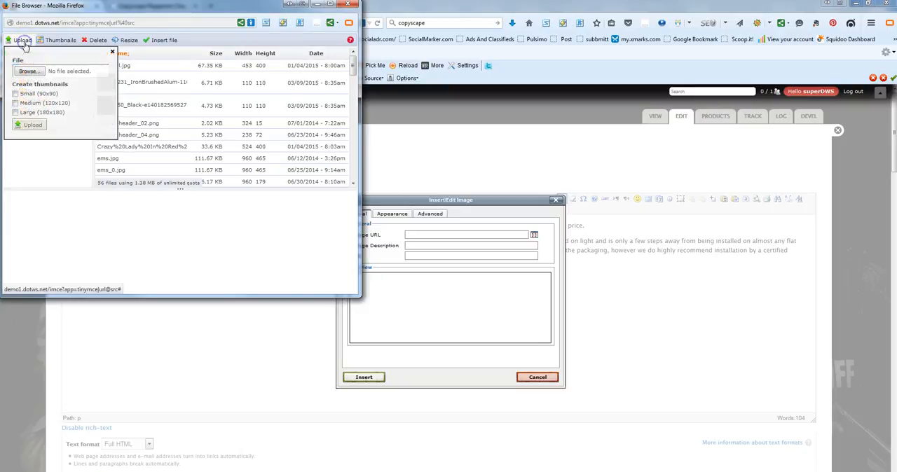
left_click(36, 72)
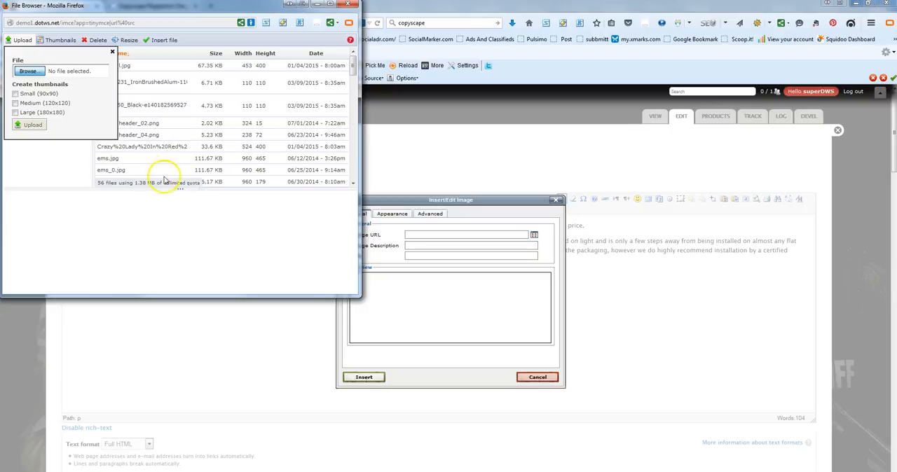
left_click(24, 72)
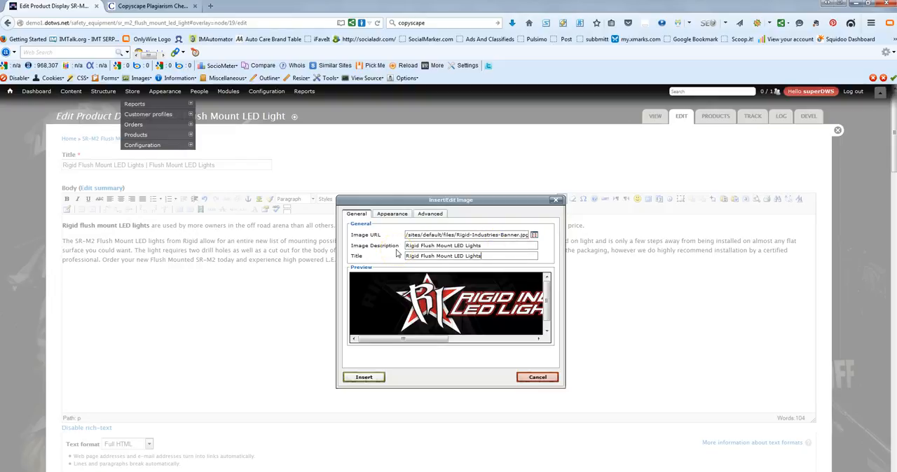
left_click(364, 377)
left_click(178, 297)
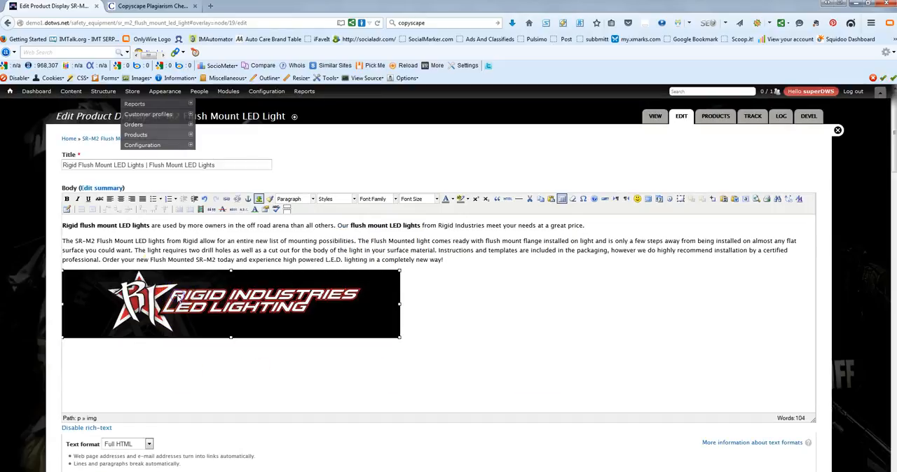
left_click(121, 199)
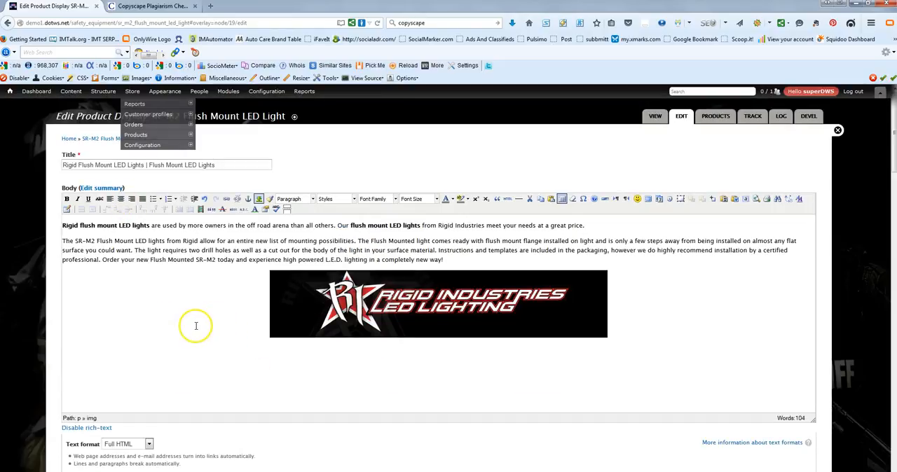
Step: Open the "SR-M2 - Flush Mount - Driving" product variation for editing
scroll(196, 325, "down", 1)
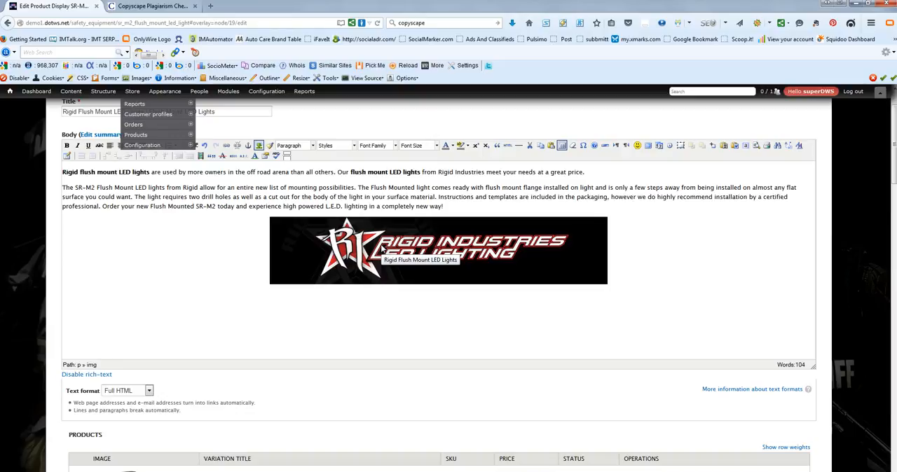
scroll(216, 280, "down", 3)
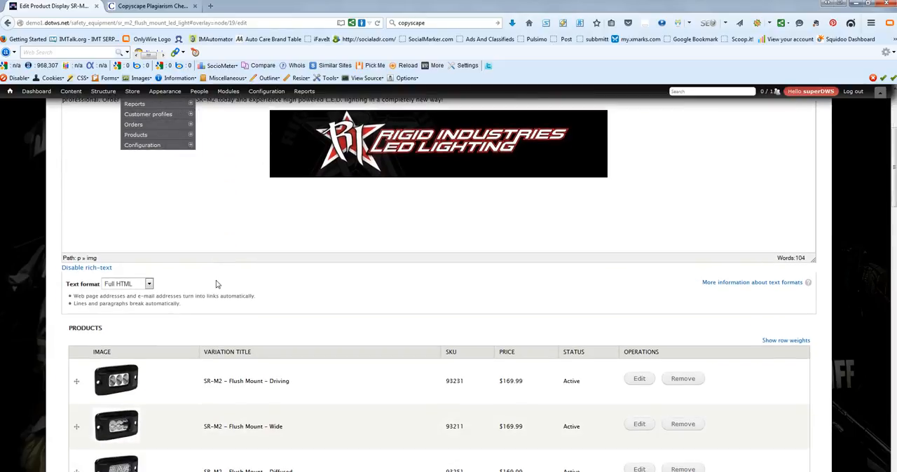
scroll(218, 294, "down", 1)
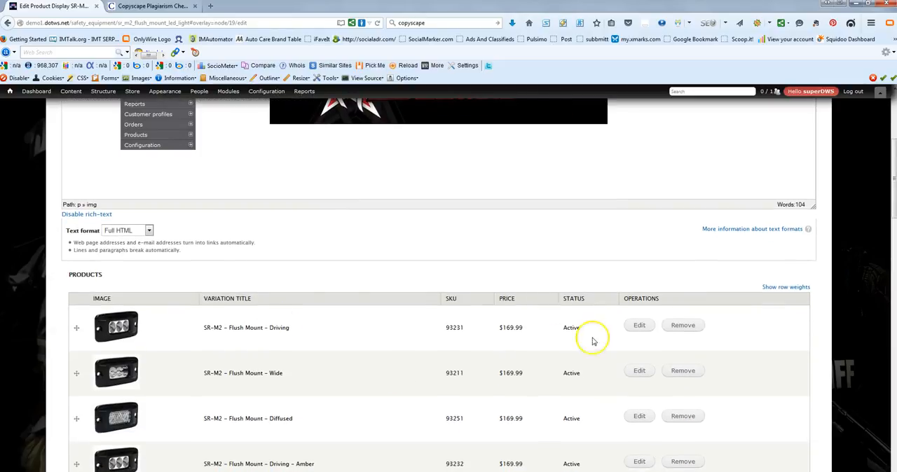
left_click(635, 326)
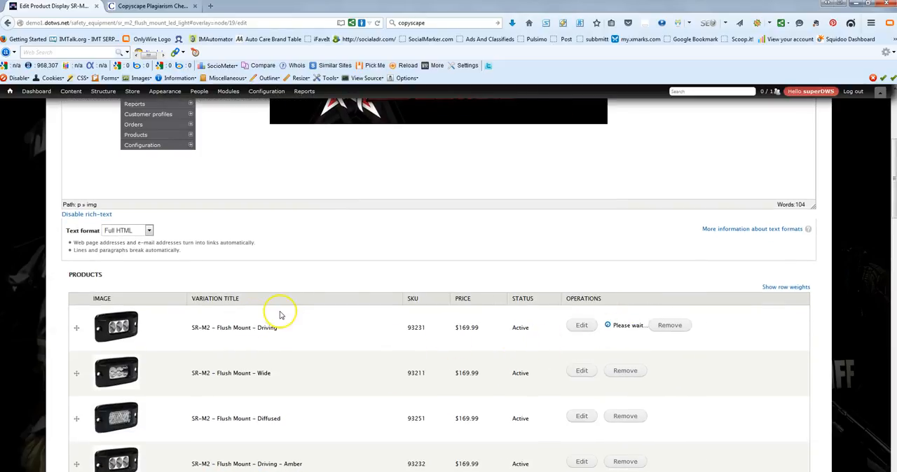
scroll(280, 315, "down", 3)
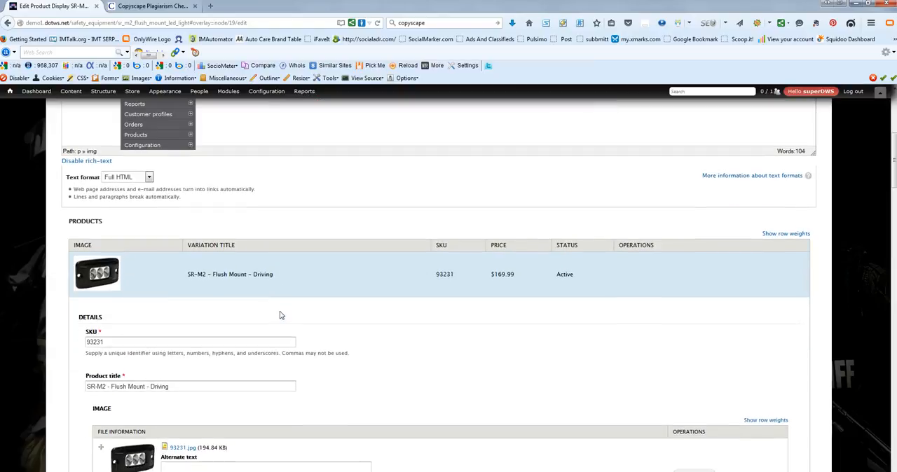
Step: Copy the page title "Rigid Flush Mount LED Lights | Flush Mount LED Lights" into the Driving image's alternate text and title
left_click(185, 414)
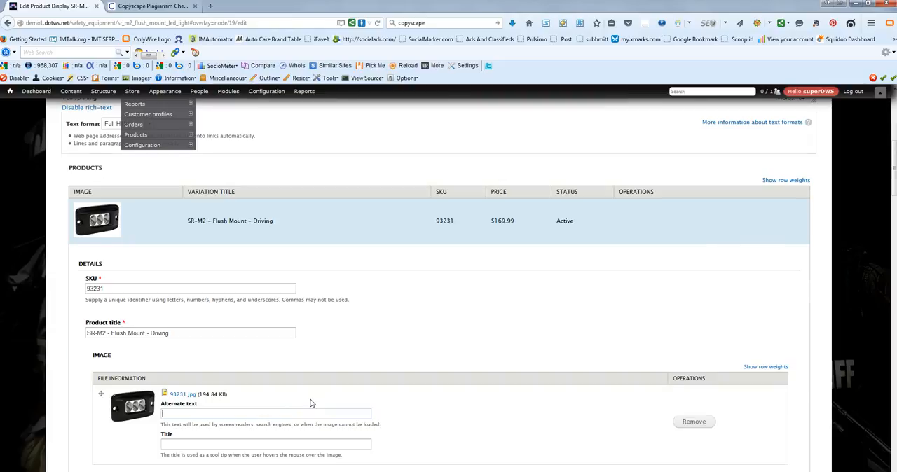
scroll(311, 400, "up", 5)
left_click_drag(216, 165, 43, 166)
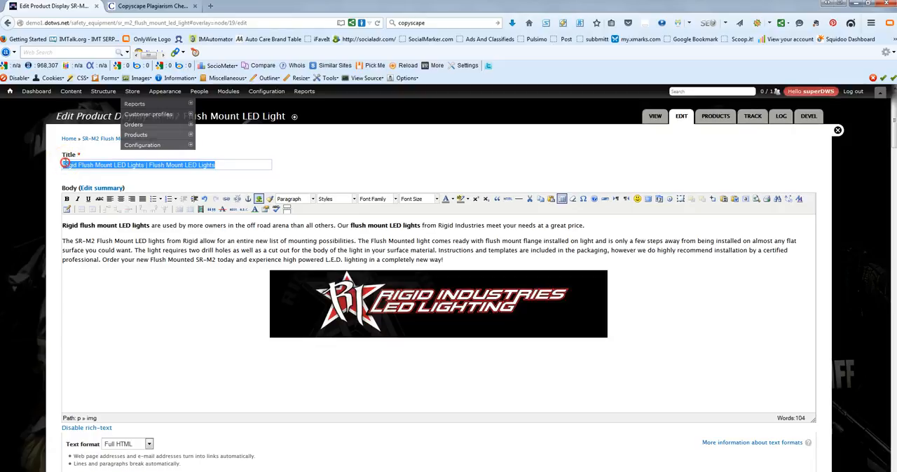
right_click(60, 166)
left_click(88, 206)
scroll(121, 328, "down", 5)
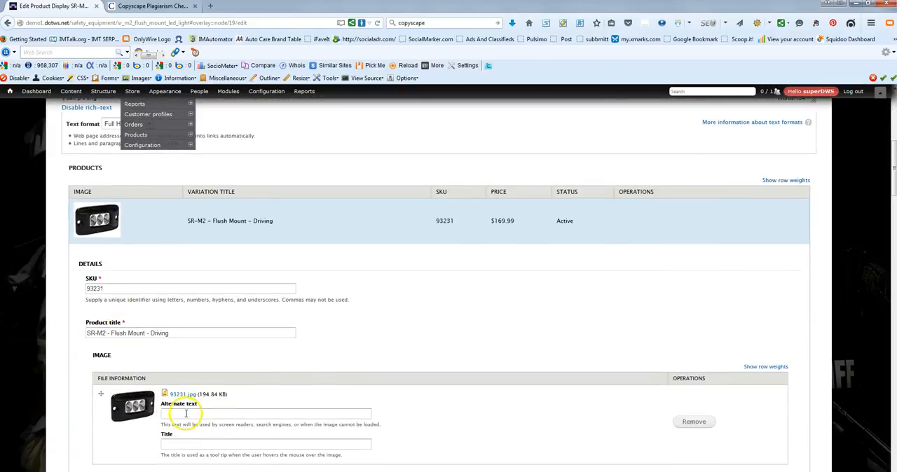
right_click(186, 413)
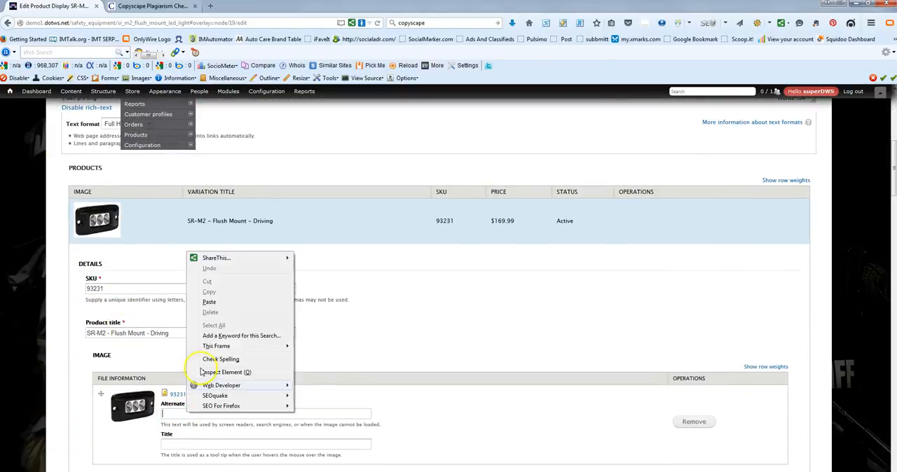
left_click(250, 303)
right_click(206, 443)
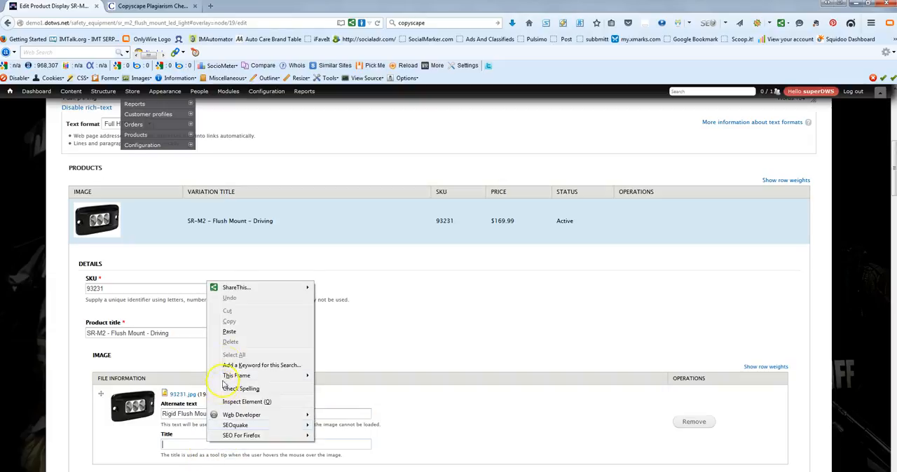
left_click(245, 335)
Step: Save the edited product display page
scroll(367, 344, "down", 3)
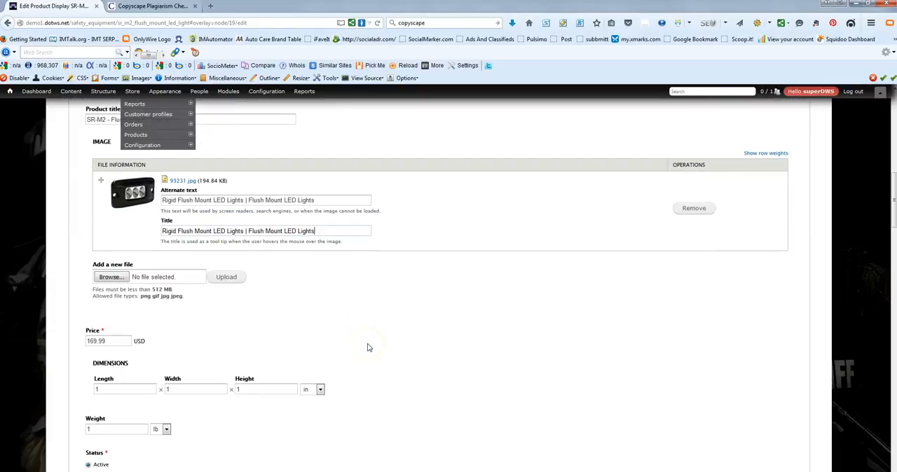
scroll(370, 347, "down", 4)
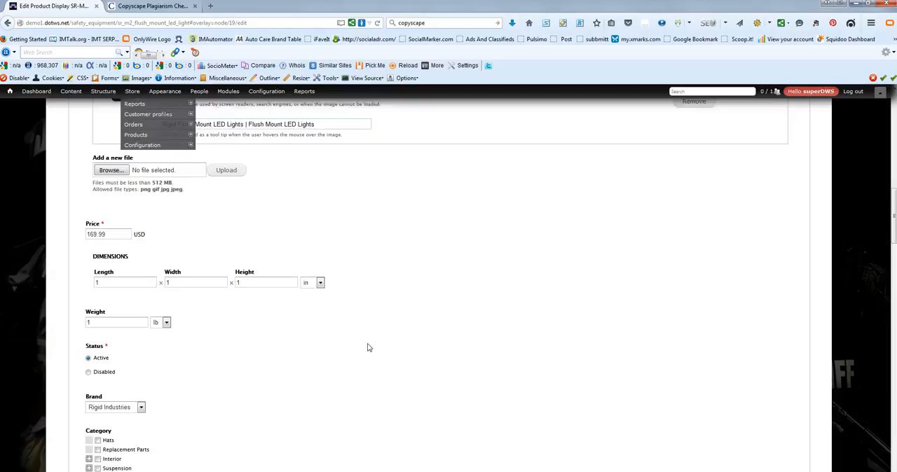
scroll(369, 347, "down", 5)
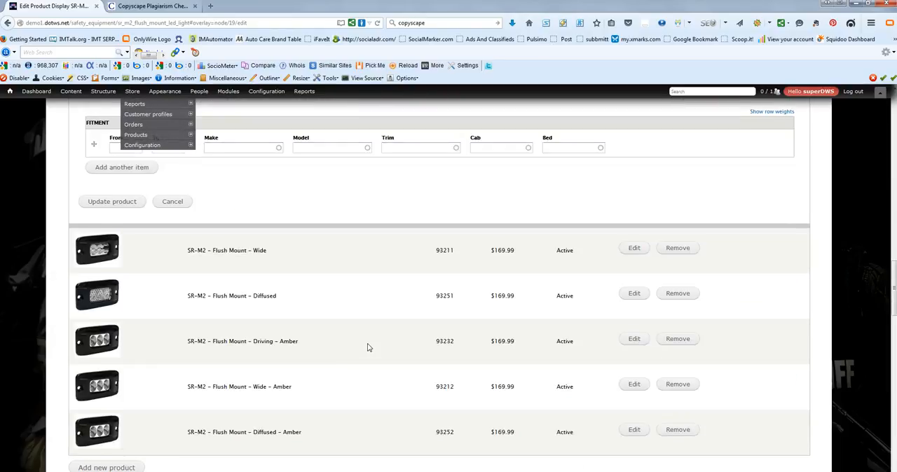
scroll(369, 347, "down", 1)
scroll(369, 347, "up", 2)
left_click(86, 261)
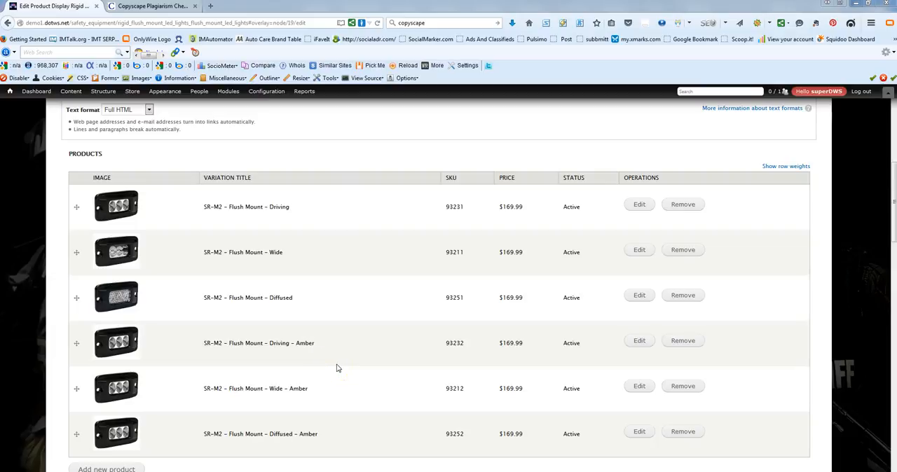
scroll(337, 368, "down", 5)
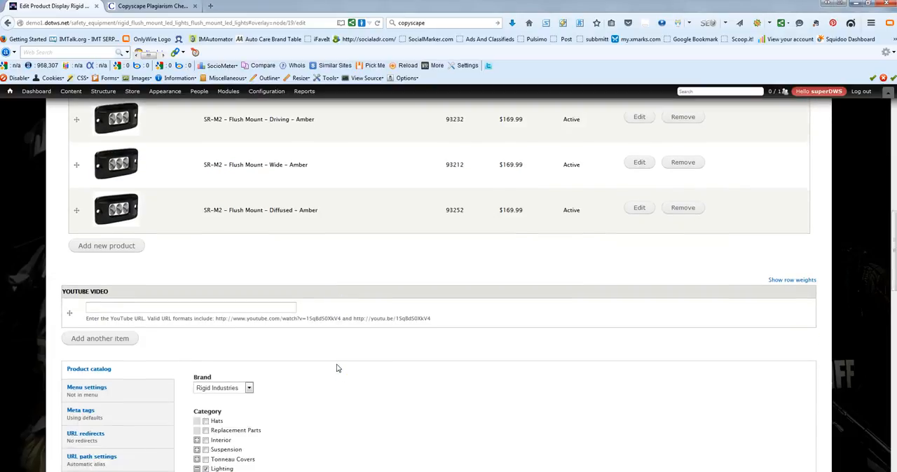
right_click(181, 265)
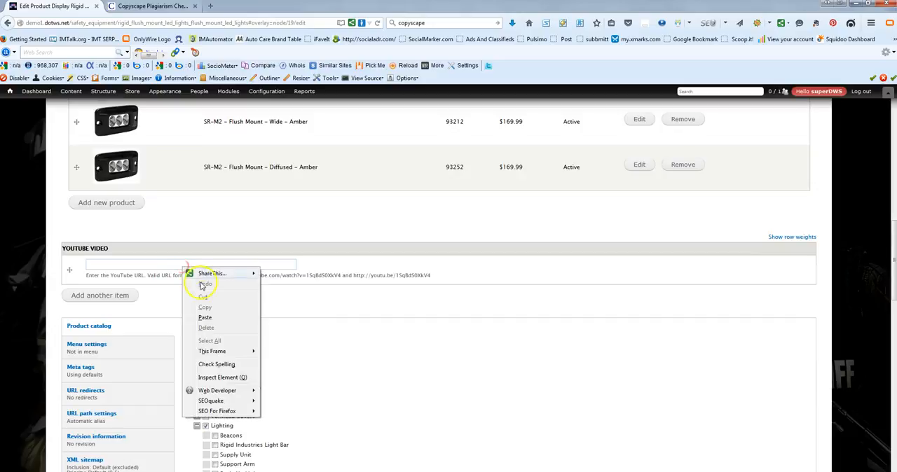
left_click(205, 318)
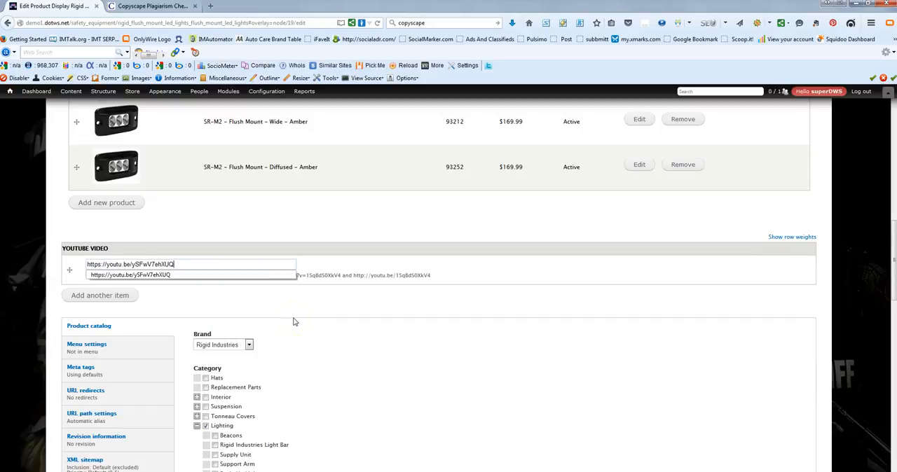
Step: Copy the product title "Rigid Flush Mount LED Lights | Flush Mount LED Lights" into the Keywords meta tag
scroll(294, 322, "down", 1)
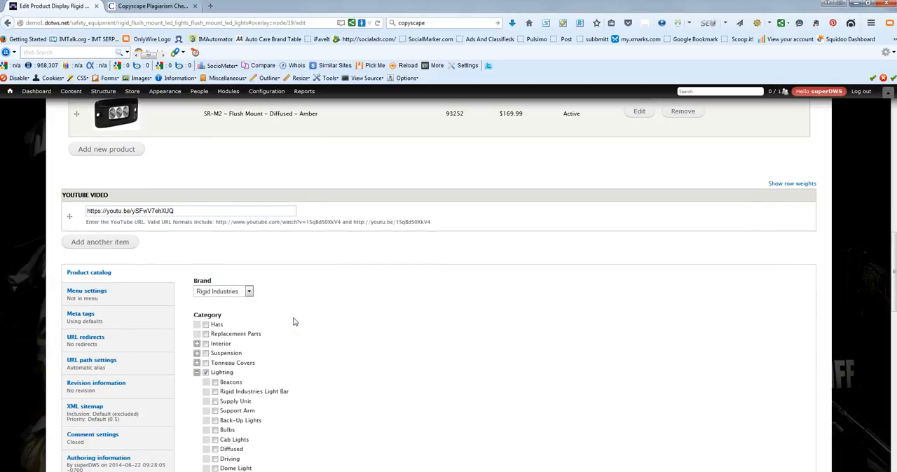
left_click(111, 322)
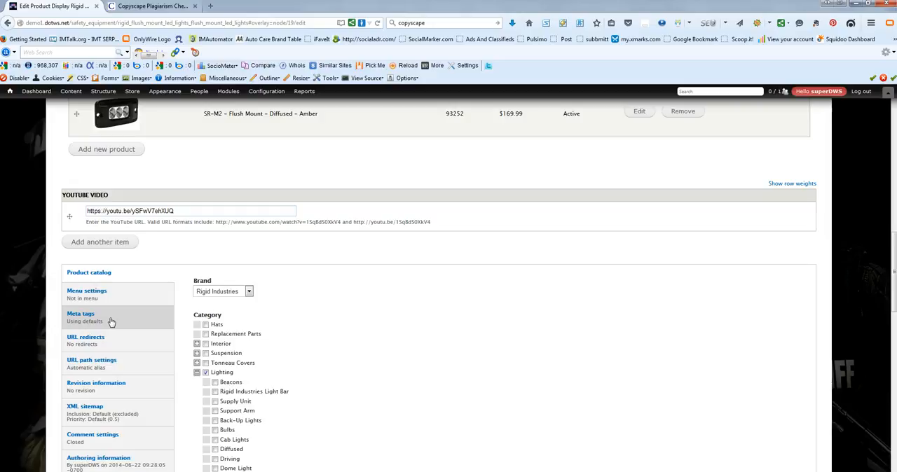
scroll(453, 306, "up", 10)
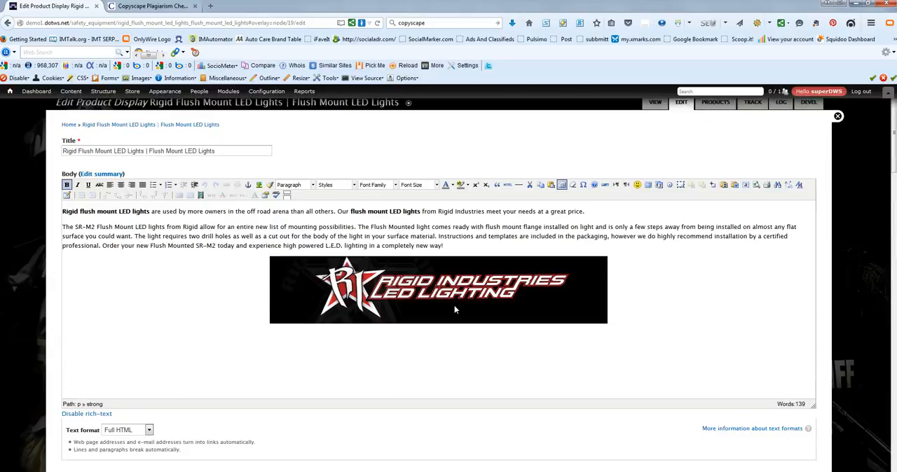
left_click_drag(237, 150, 53, 149)
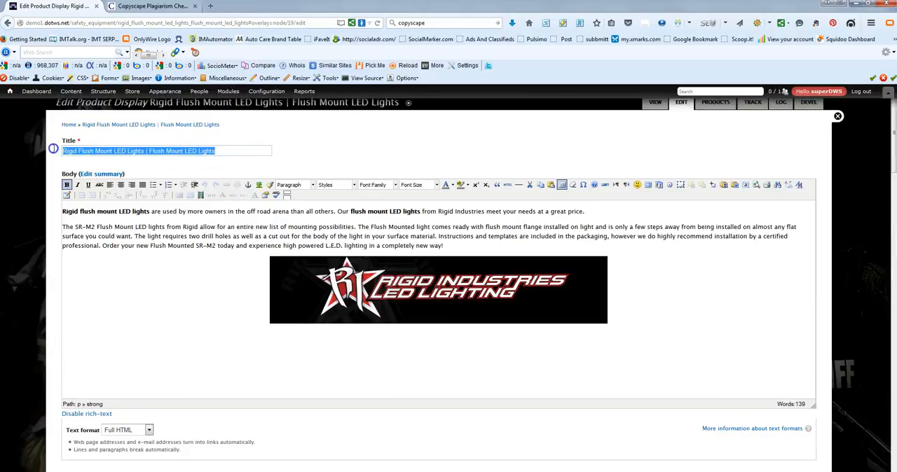
right_click(68, 145)
left_click(85, 177)
scroll(187, 398, "down", 3)
scroll(187, 398, "down", 20)
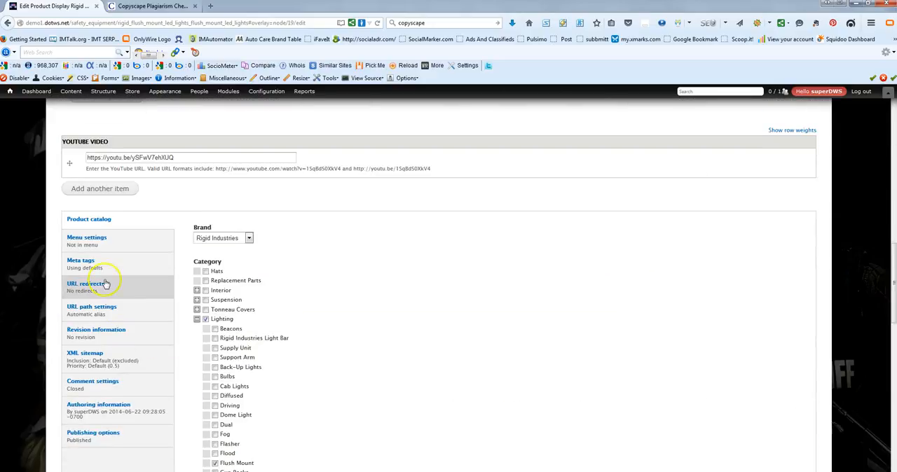
left_click(105, 272)
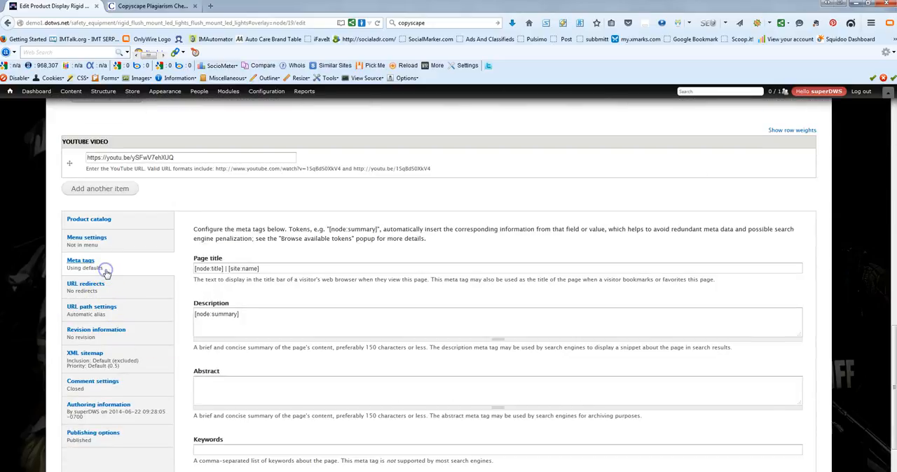
triple_click(260, 322)
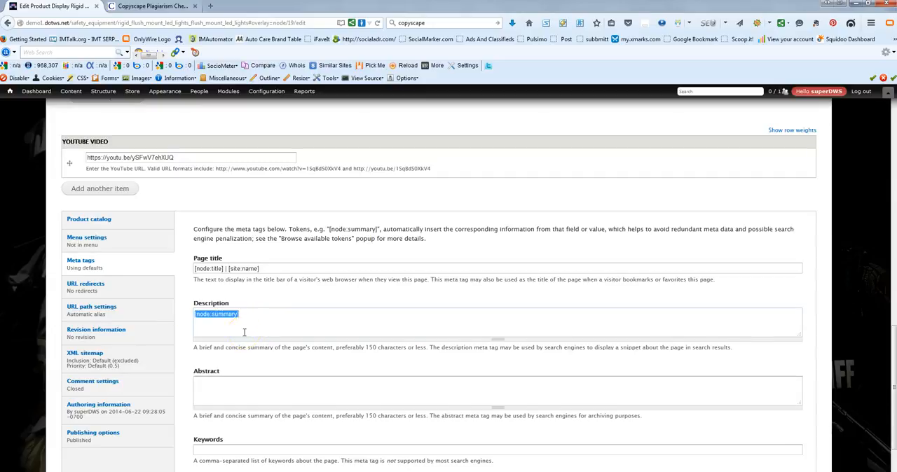
scroll(244, 333, "down", 2)
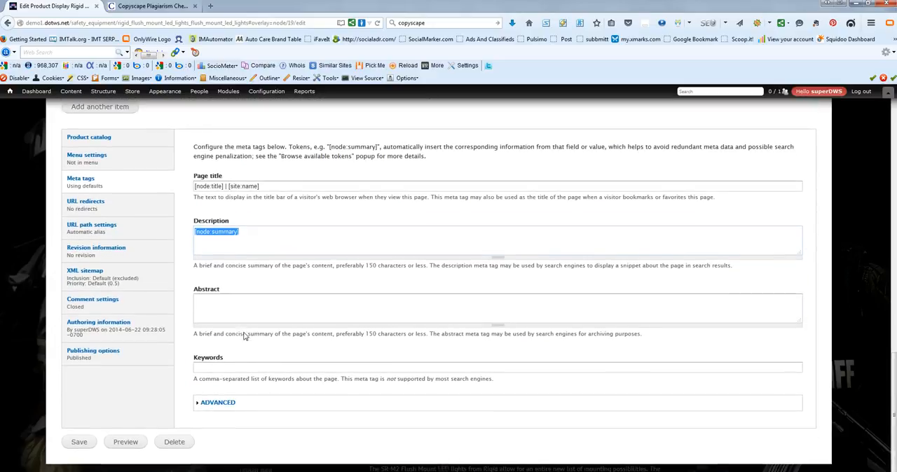
right_click(237, 367)
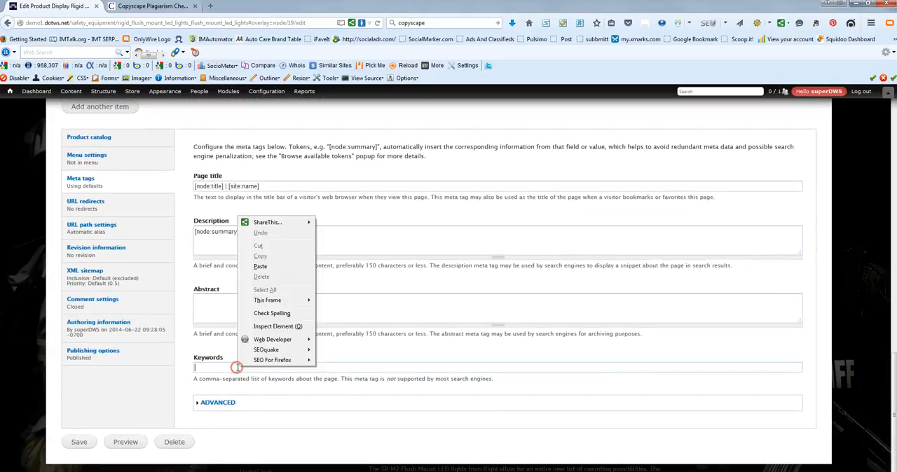
left_click(260, 266)
Step: Replace the vertical bar between the two keyword phrases with a comma
left_click(276, 368)
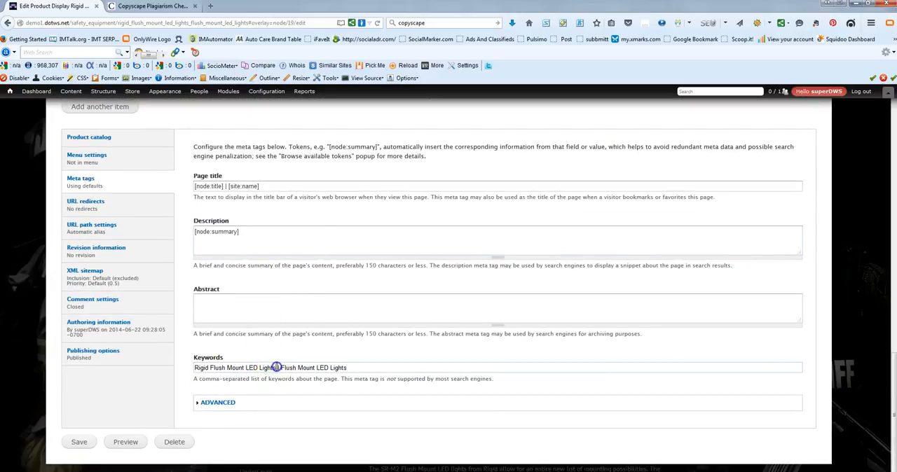
key("BackSpace")
key("BackSpace")
type(",")
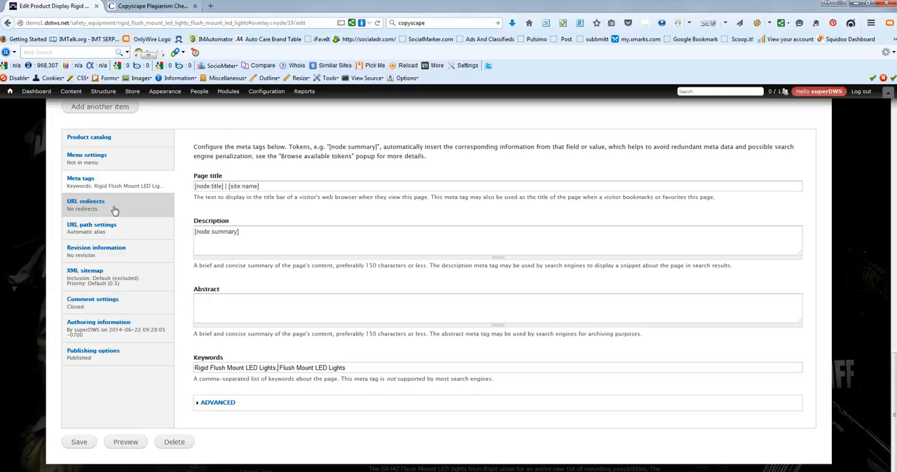
Step: Save the product display with its YouTube video and keyword meta tag
left_click(77, 440)
left_click(368, 364)
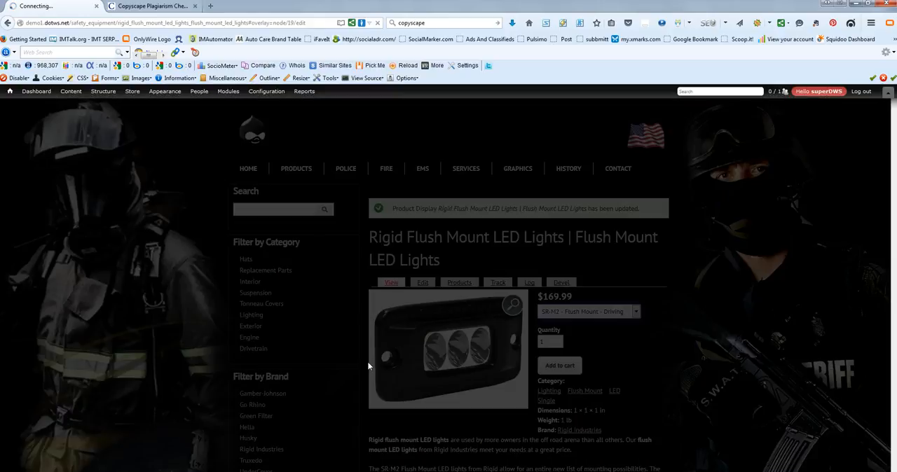
left_click(220, 328)
left_click(154, 300)
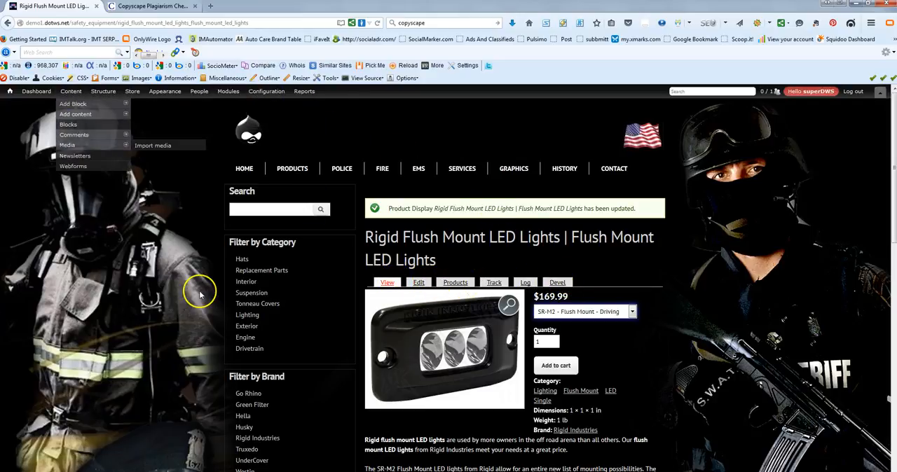
Step: Review the published product page's title, product image, body text, banner and embedded video
scroll(200, 294, "down", 1)
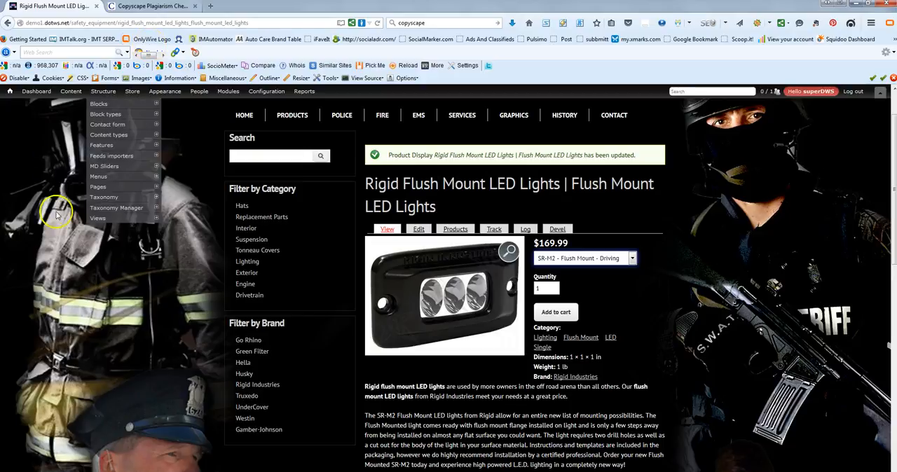
scroll(336, 393, "down", 1)
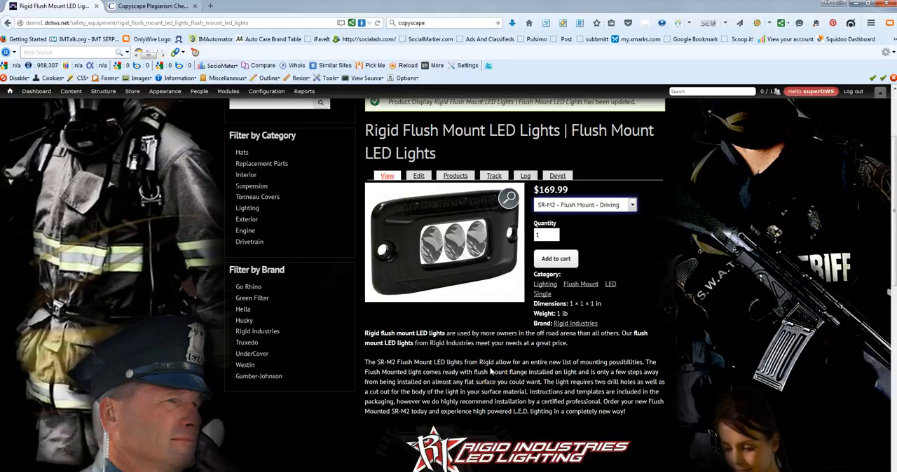
scroll(490, 371, "down", 2)
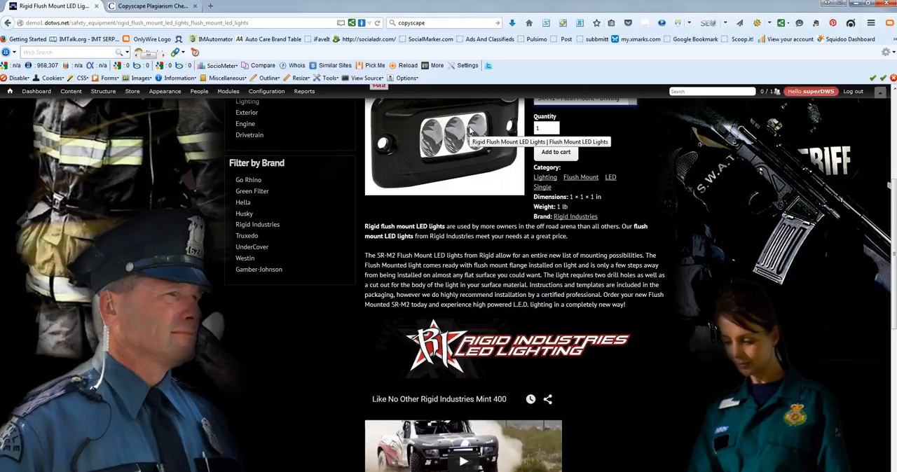
scroll(470, 162, "down", 3)
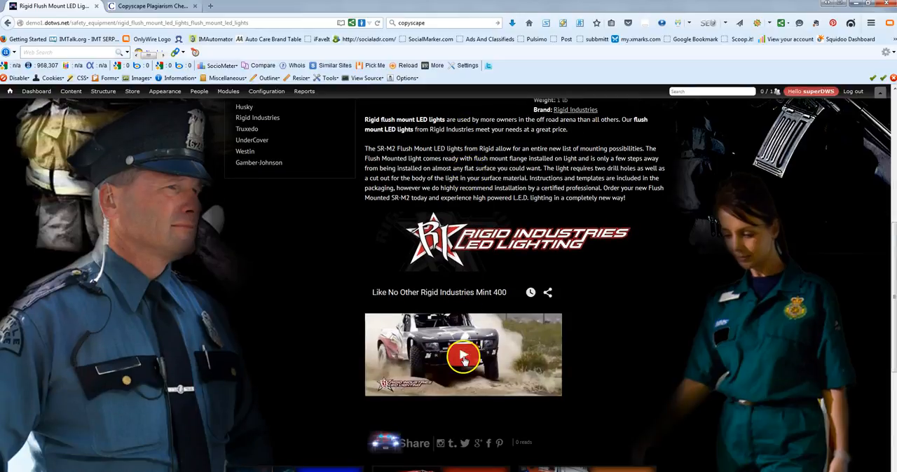
left_click(335, 279)
scroll(186, 338, "up", 3)
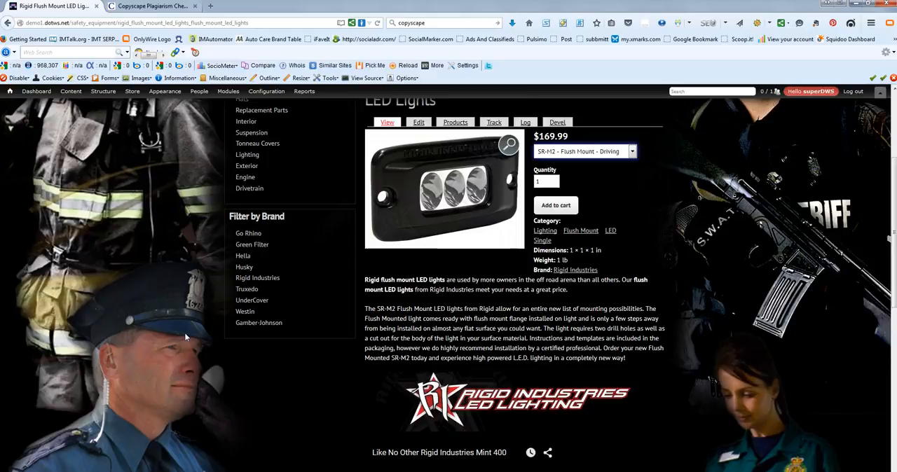